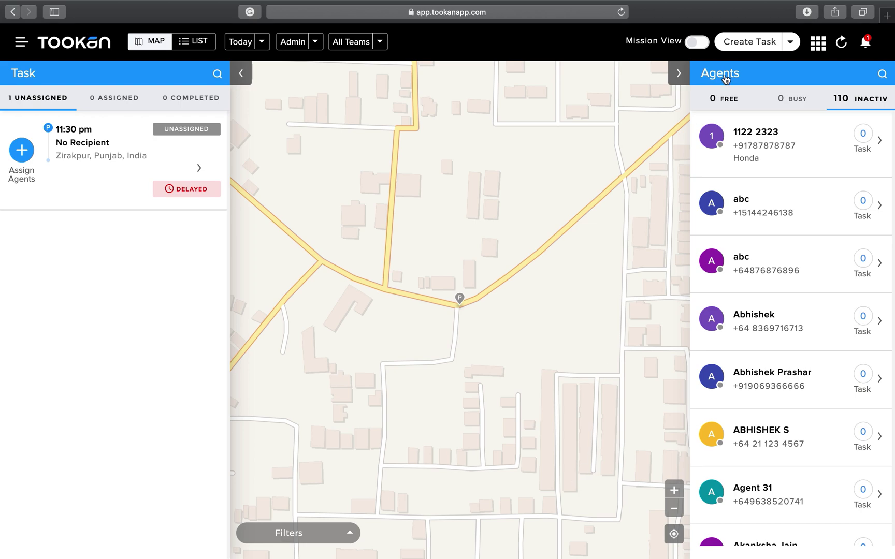
Look up the Tookan Forms extension in the extensions marketplace, then return to the dashboard.
click(815, 50)
click(692, 305)
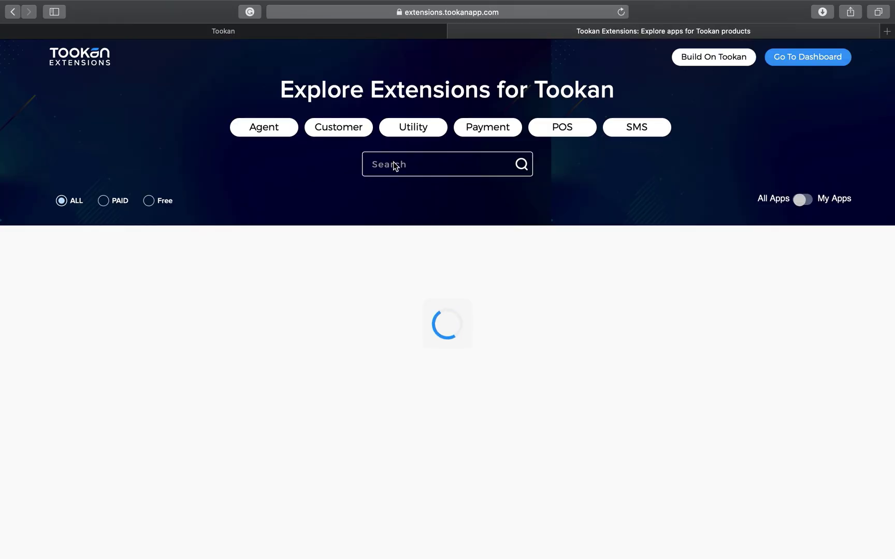
click(395, 165)
text(t)
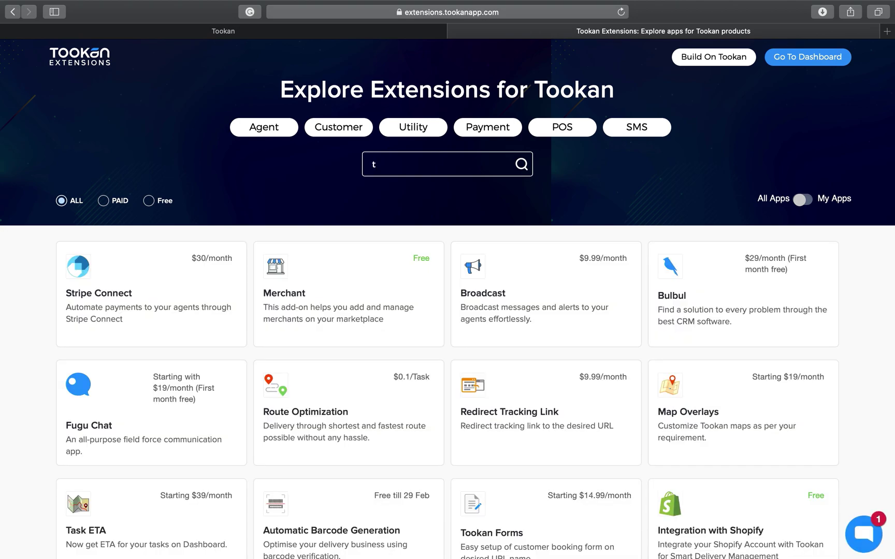
text(oo)
click(357, 274)
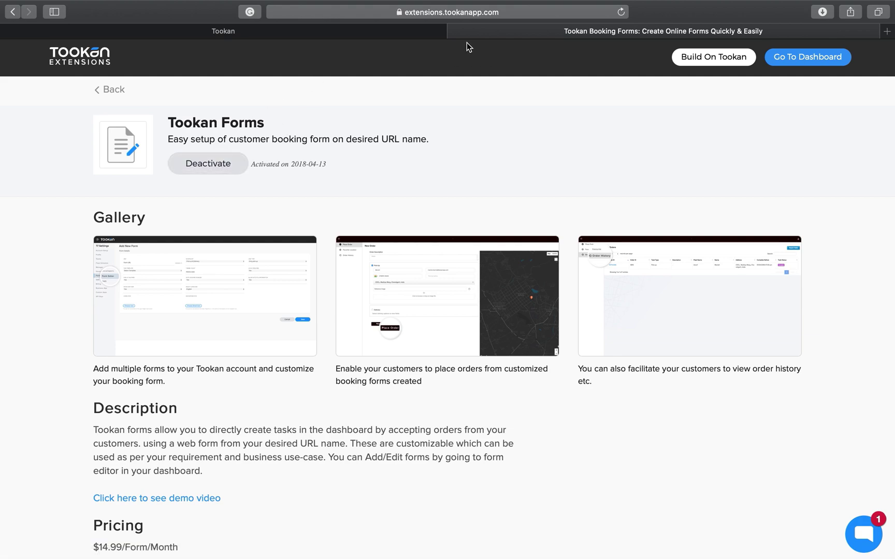
click(455, 33)
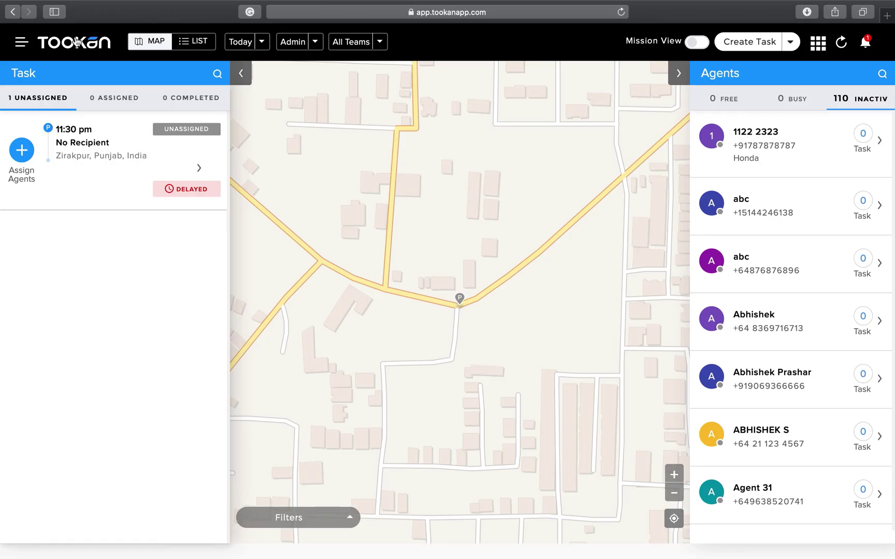
Go to Settings > Form Editor and start adding a new form.
click(22, 46)
click(83, 288)
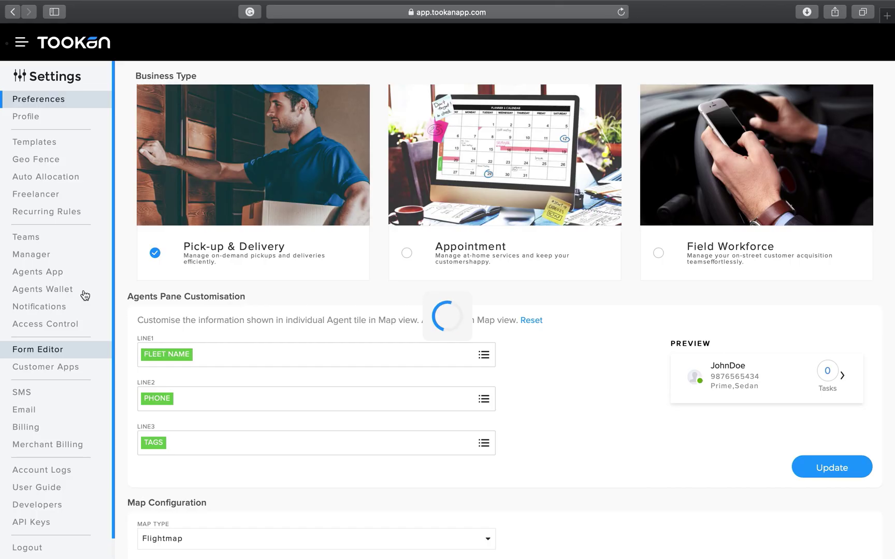
click(58, 349)
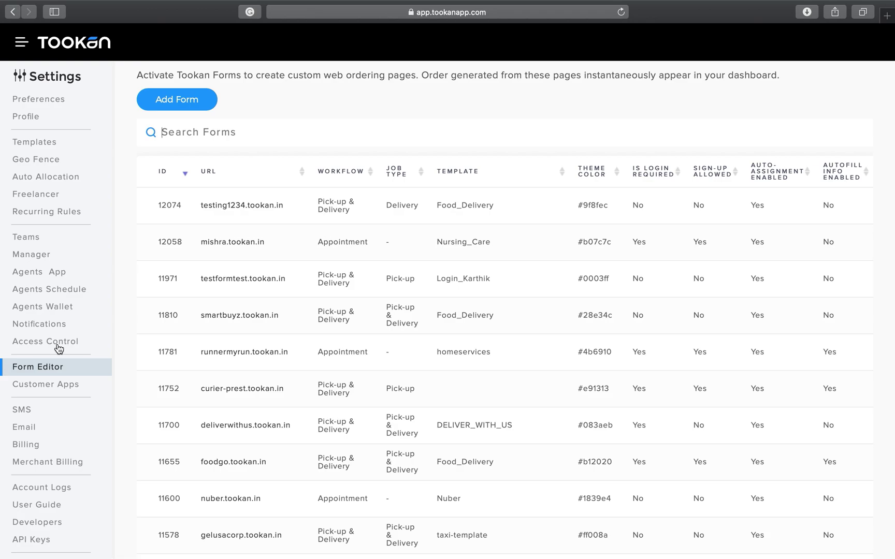
scroll(234, 253, up, 2)
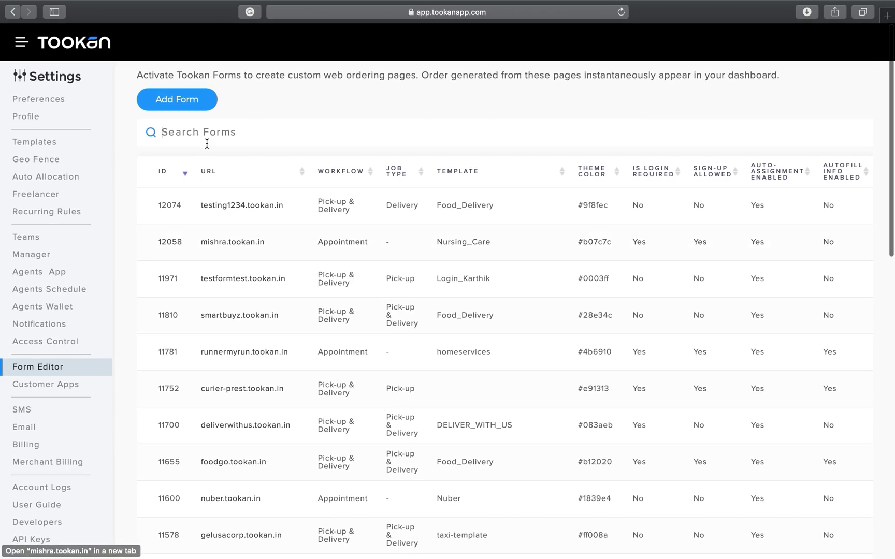
click(190, 109)
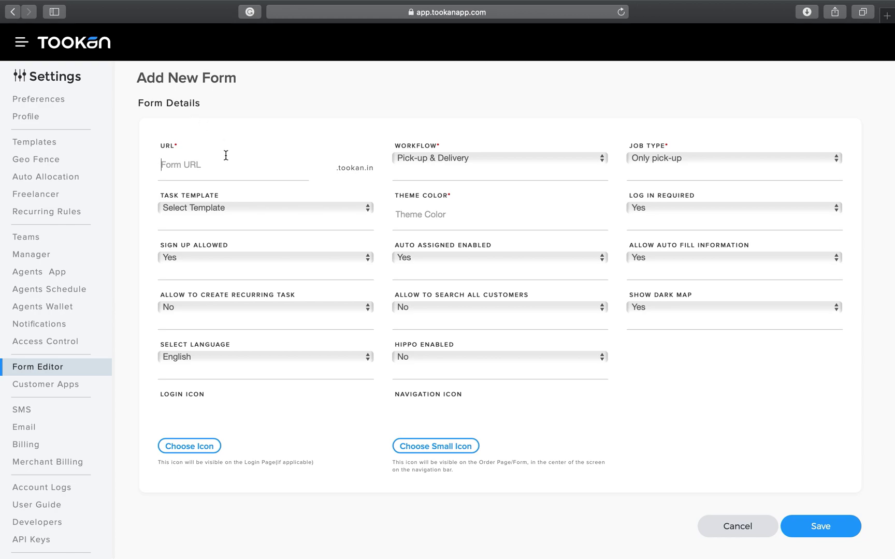
Enter form URL testingabhishek, keep Pick-up & Delivery workflow, and set job type to Only delivery.
text(testingabhishek)
click(449, 156)
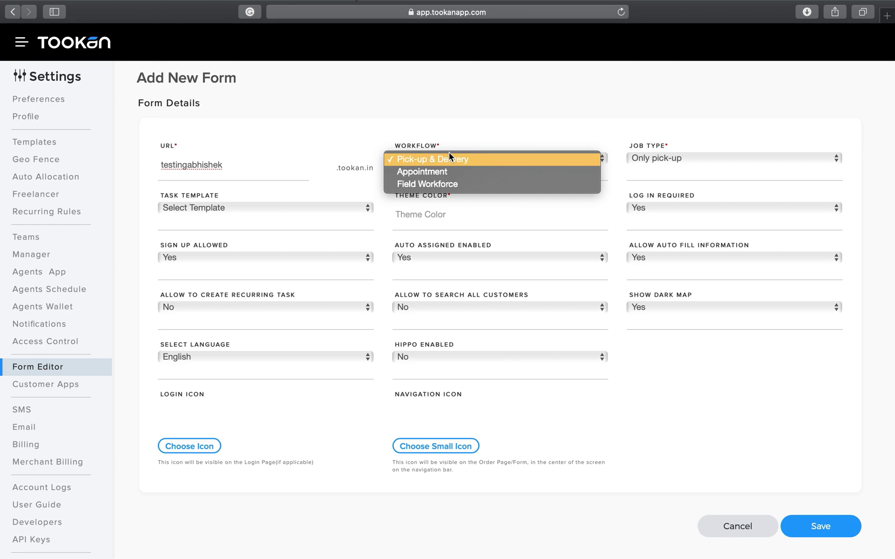
click(468, 162)
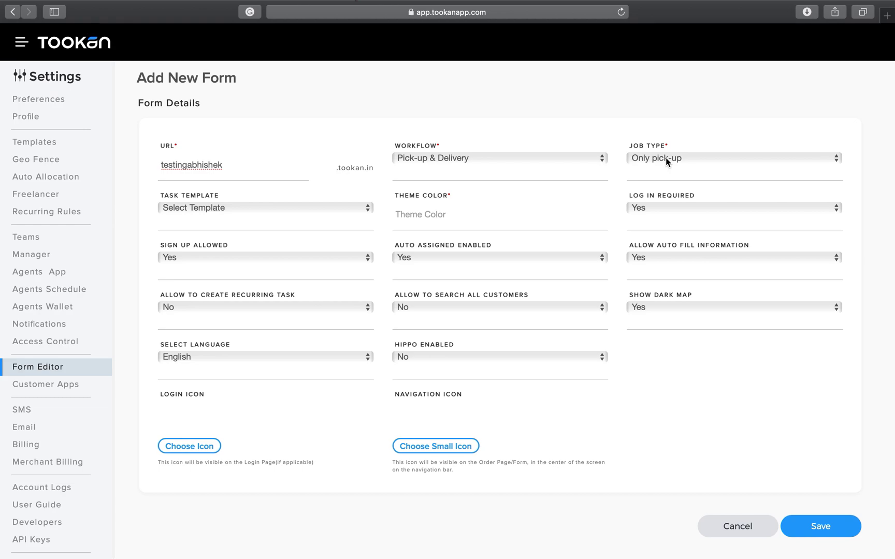
click(709, 163)
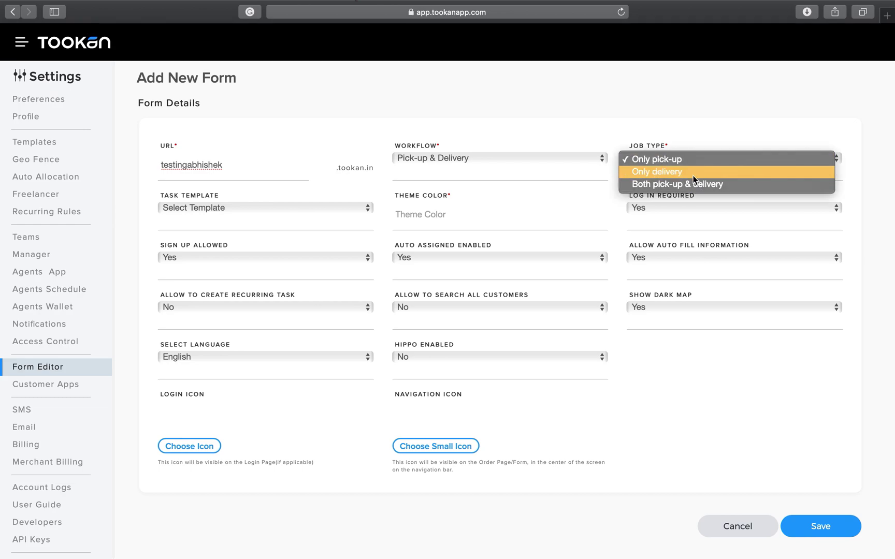
click(687, 188)
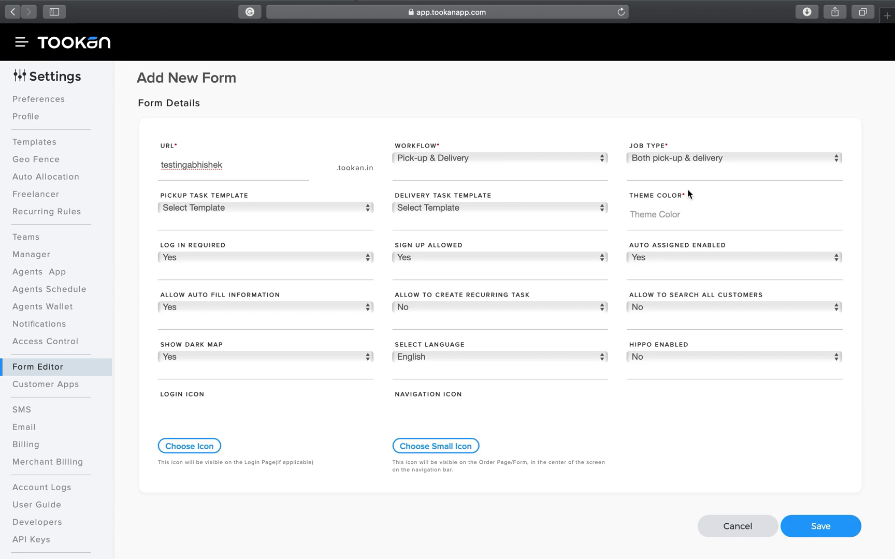
click(682, 162)
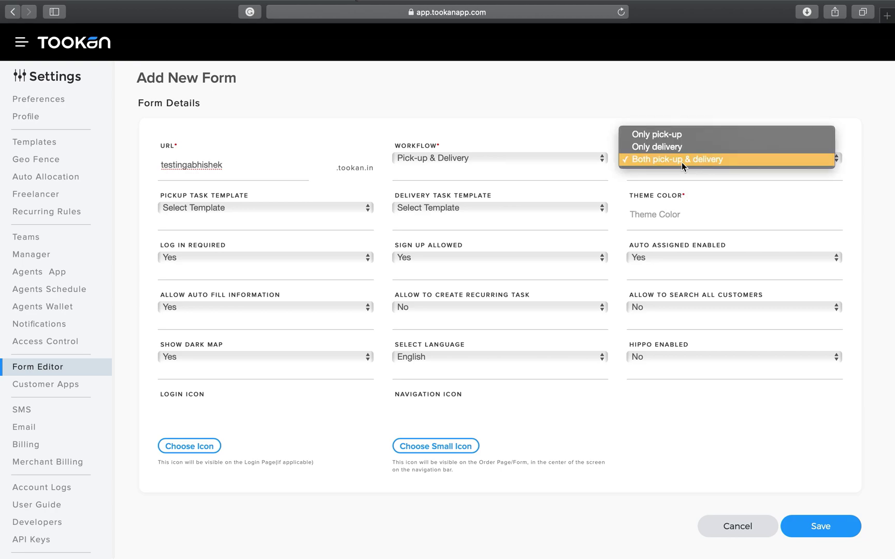
click(663, 152)
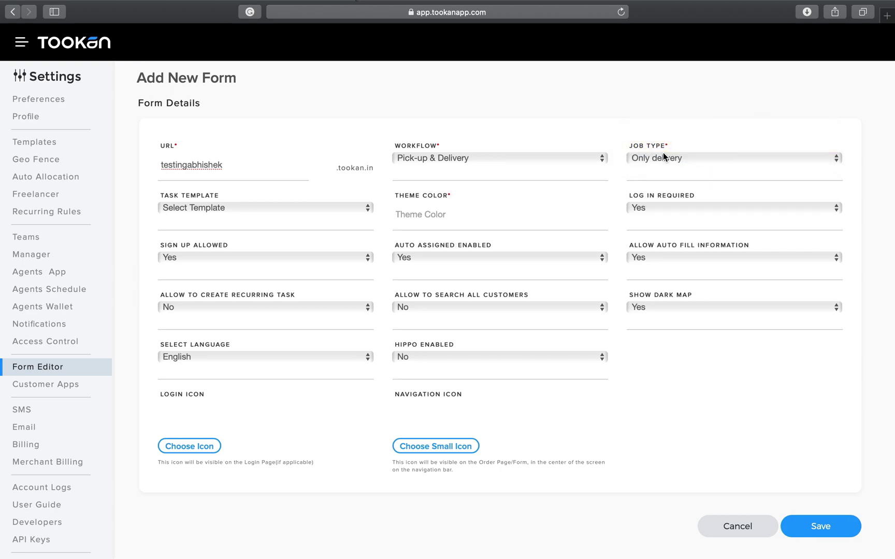
Browse the task templates without choosing one, then go to the Custom Templates page.
click(262, 210)
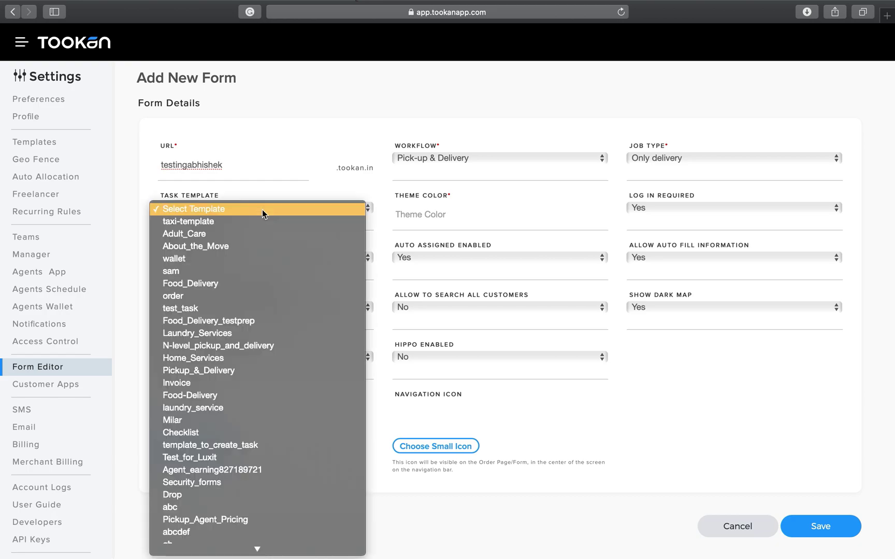
scroll(268, 336, down, 5)
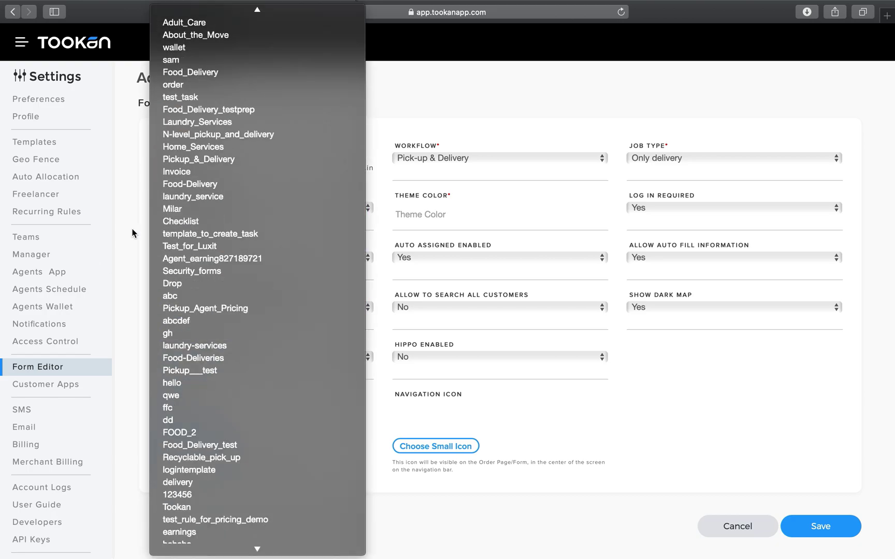
scroll(242, 260, down, 10)
scroll(242, 264, down, 3)
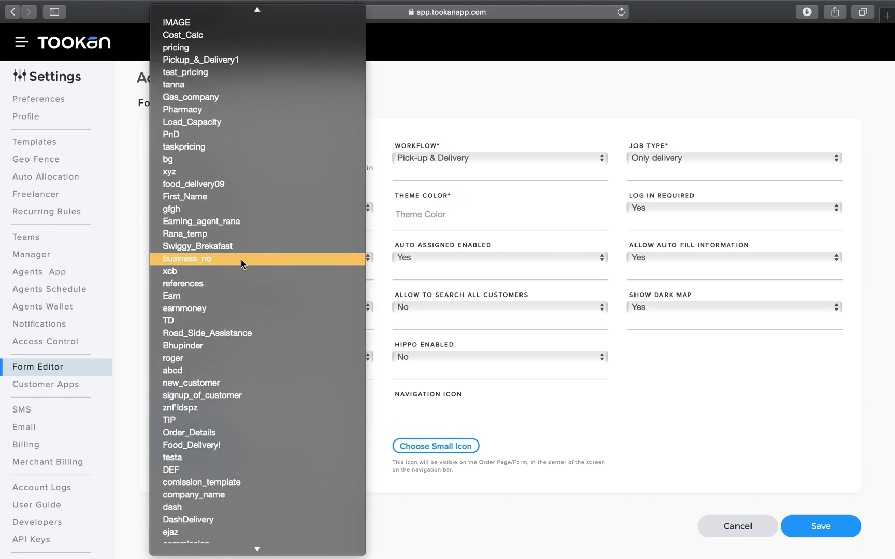
click(502, 107)
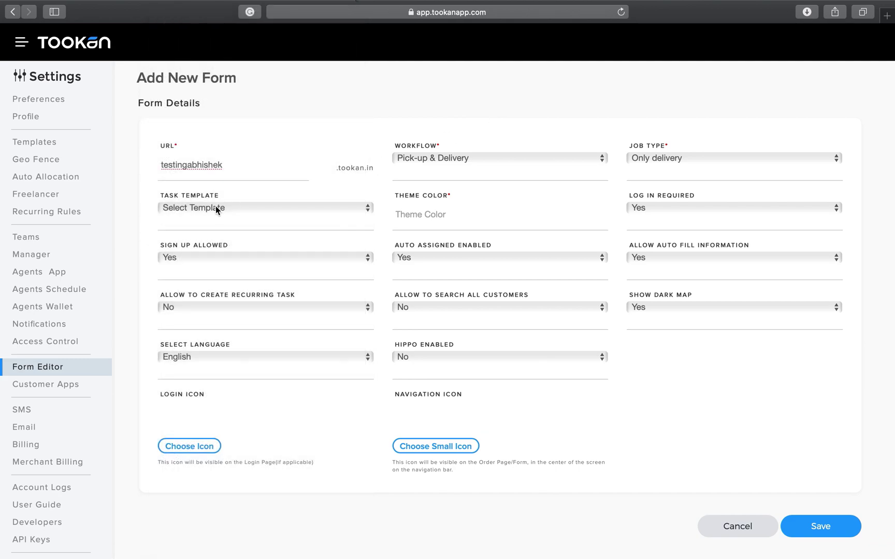
click(63, 150)
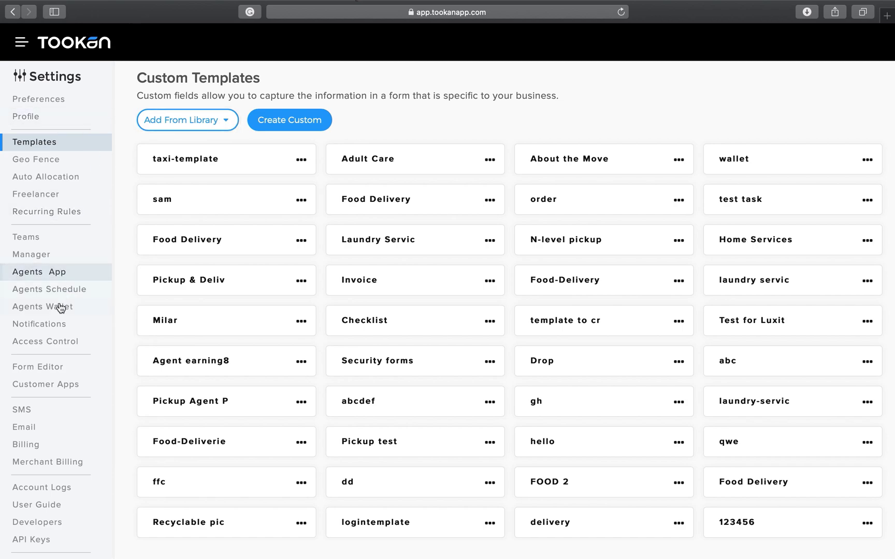
Return to the Form Editor list and start another new form.
click(72, 374)
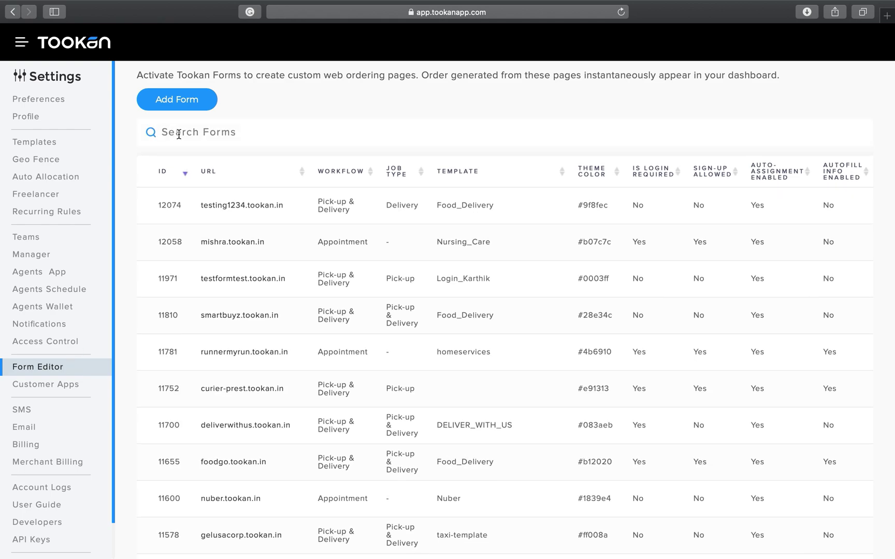
click(176, 99)
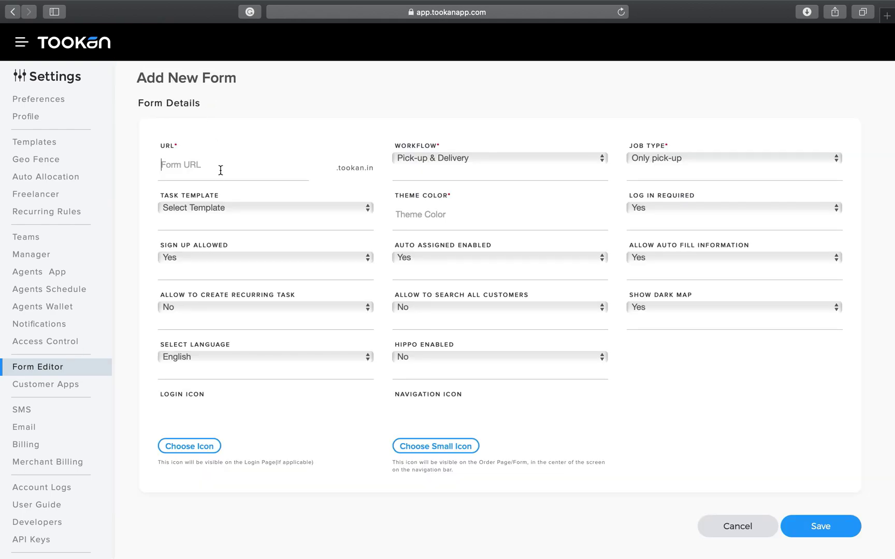
Enter form URL testingabhishek and choose Food_Delivery as the task template.
text(testingabhishek)
click(247, 206)
key(f)
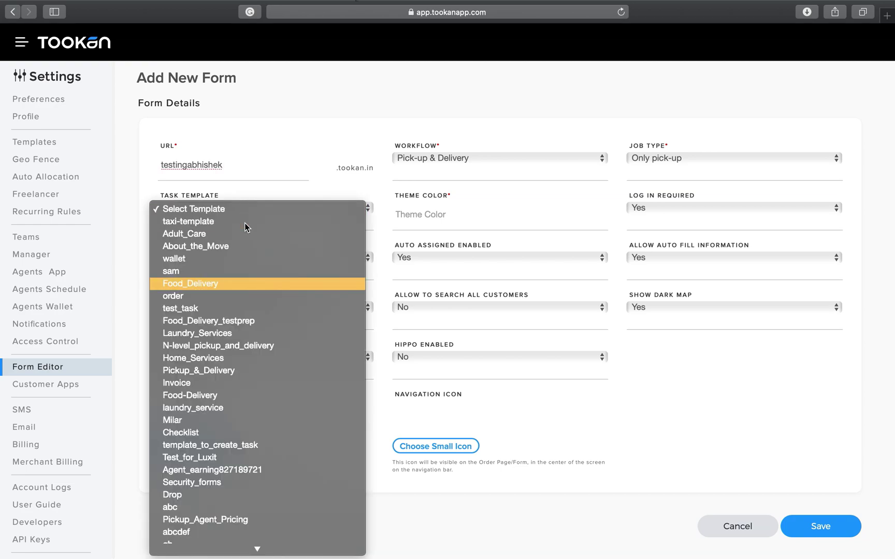
click(228, 282)
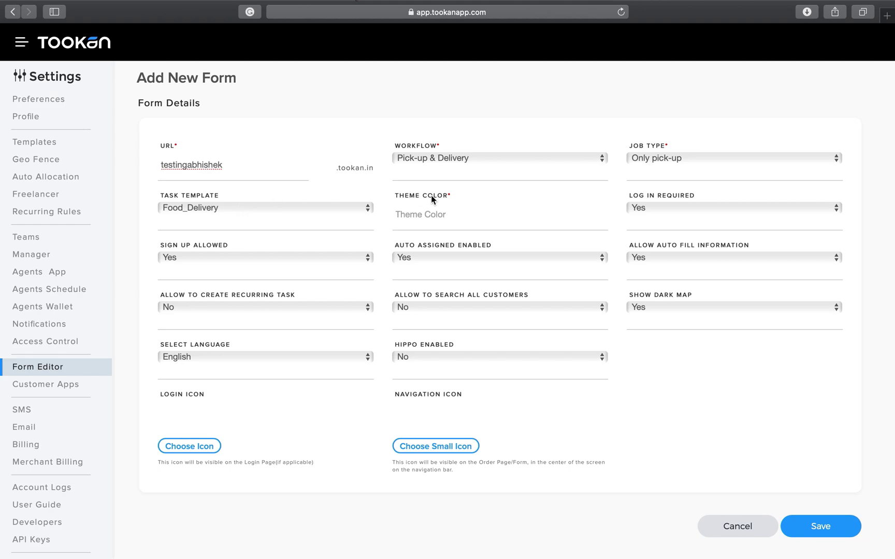
Set the form's theme colour to #c3d650 in the colour picker.
click(426, 214)
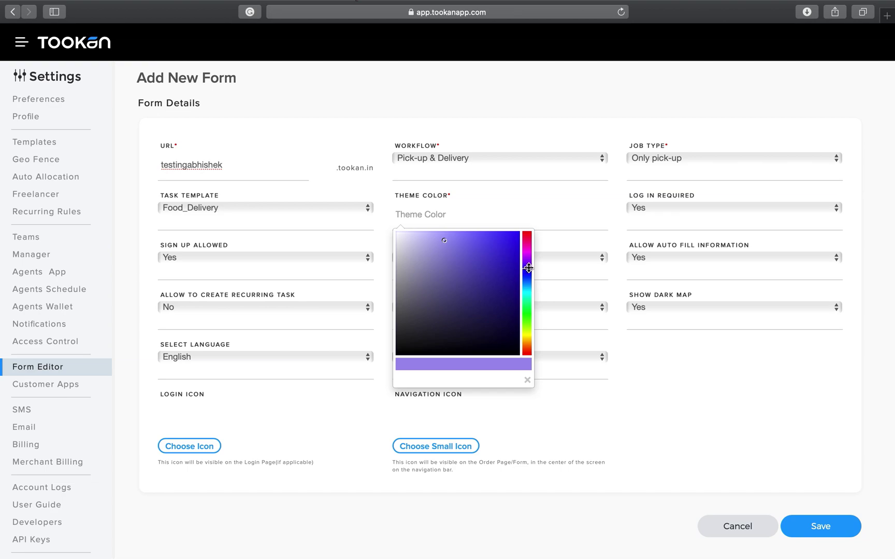
click(528, 332)
click(473, 252)
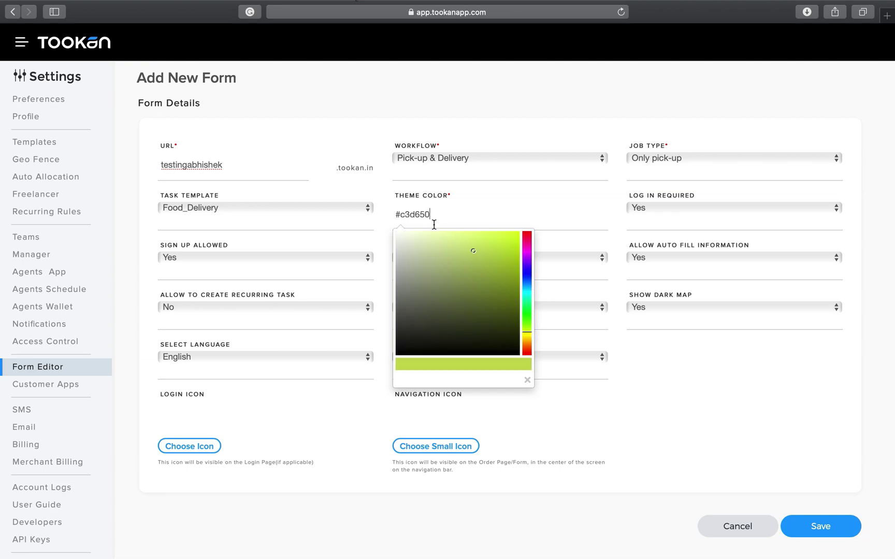
click(623, 185)
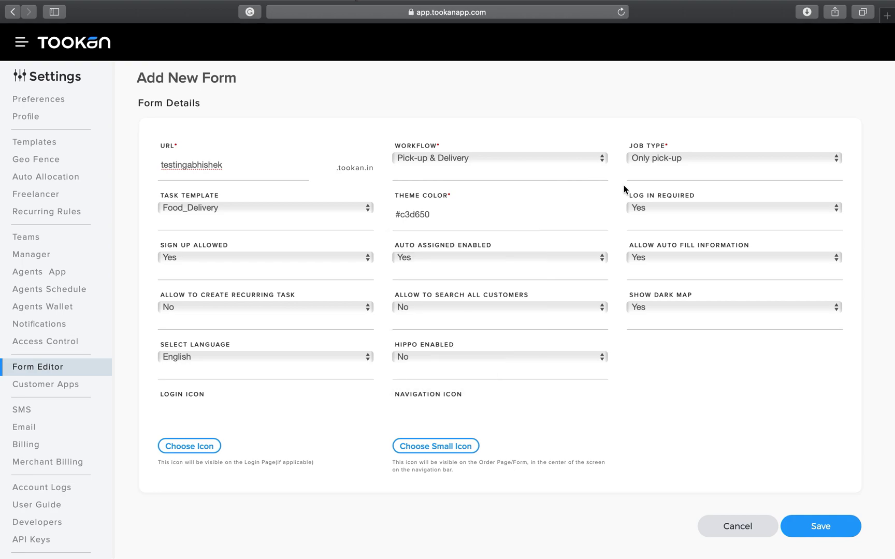
drag(692, 193, 627, 193)
click(628, 194)
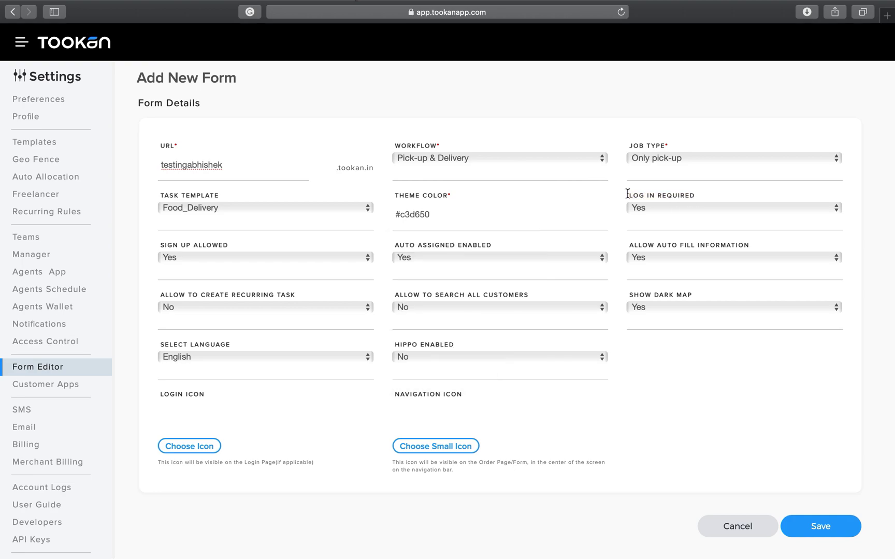
click(661, 207)
click(655, 212)
click(656, 209)
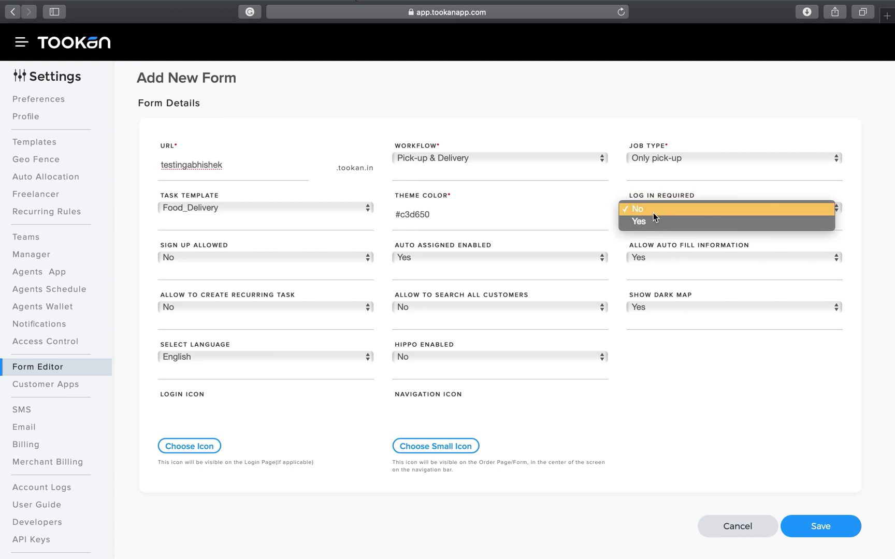
click(597, 198)
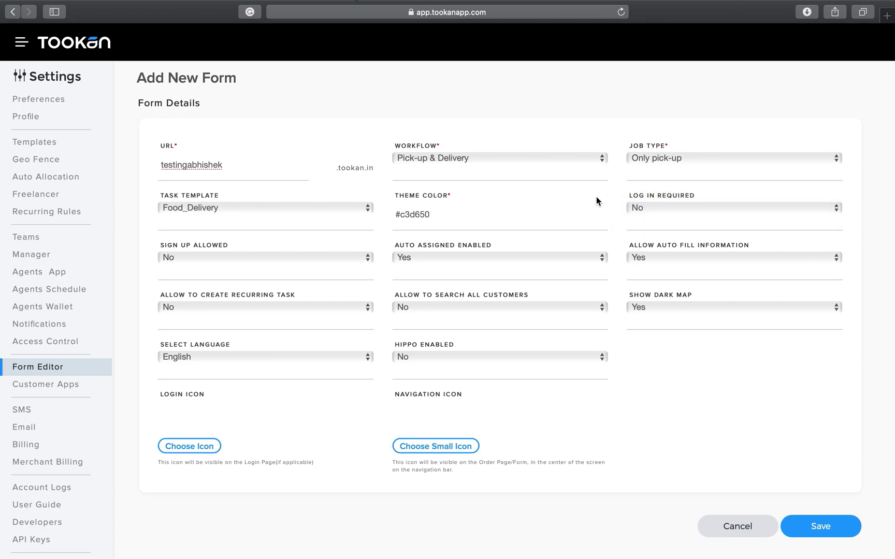
click(645, 209)
click(646, 221)
click(286, 253)
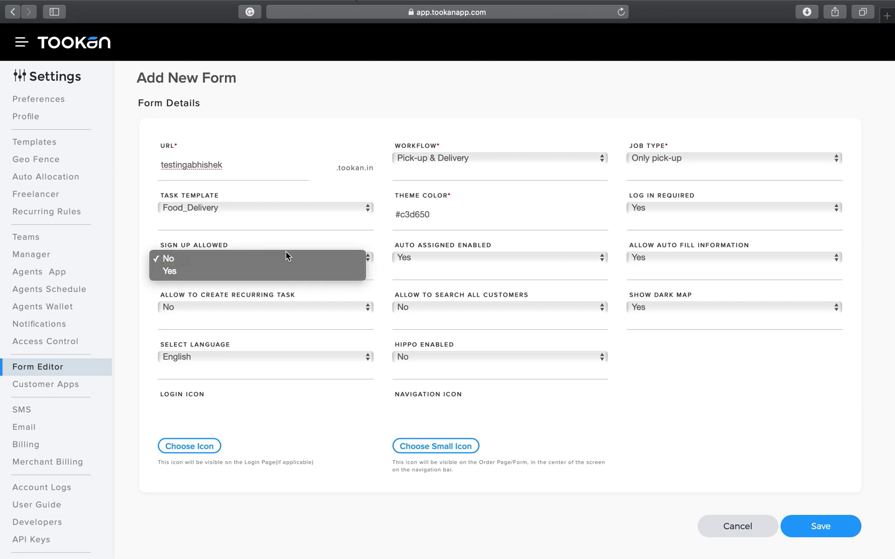
click(256, 272)
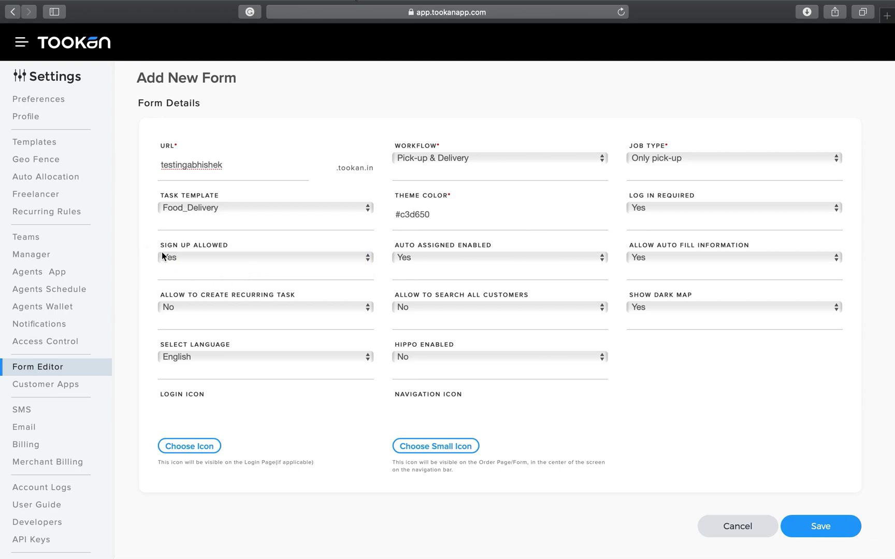
click(491, 259)
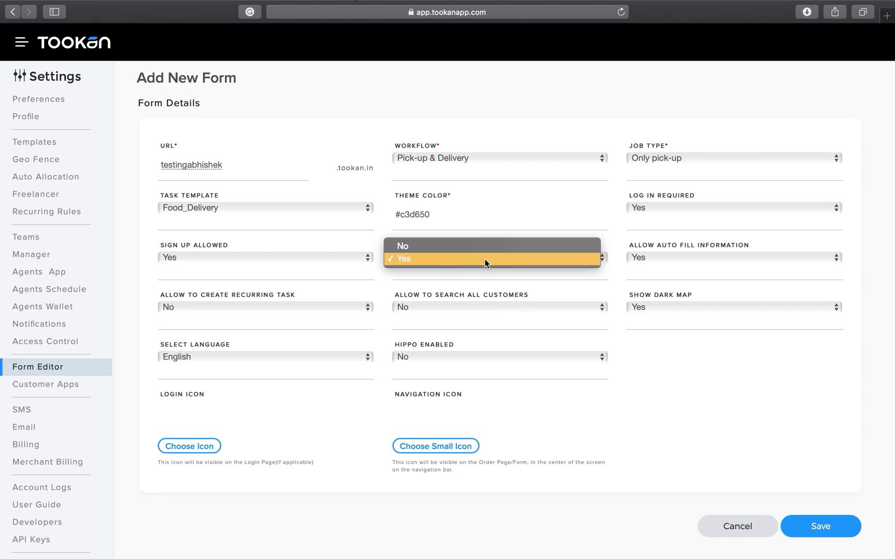
click(449, 251)
click(461, 257)
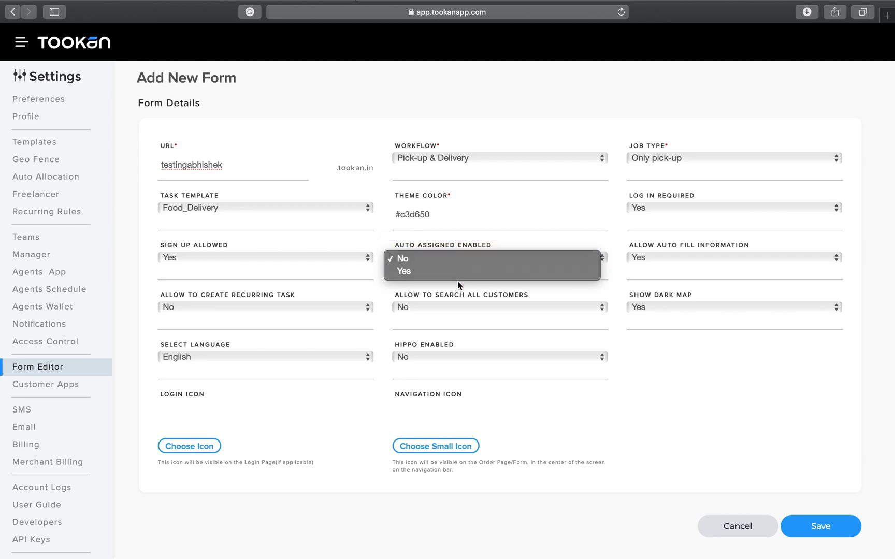
click(453, 278)
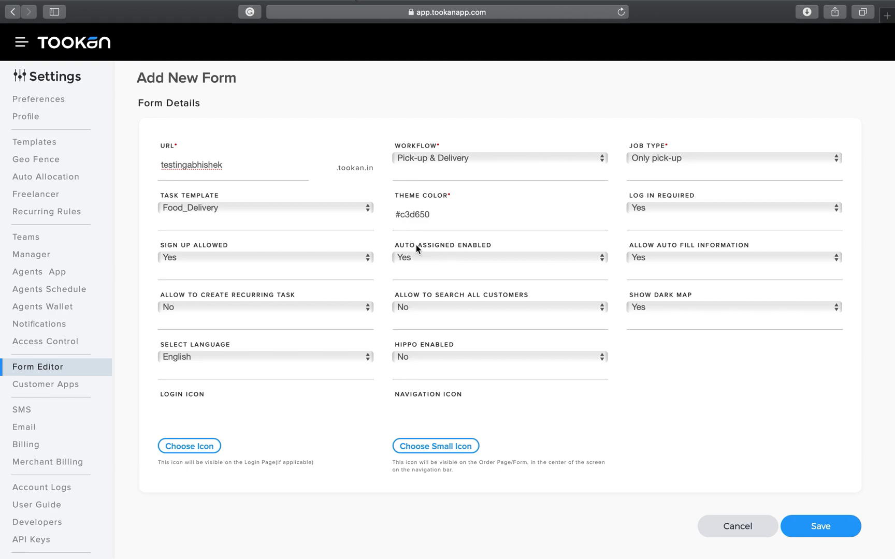
click(595, 261)
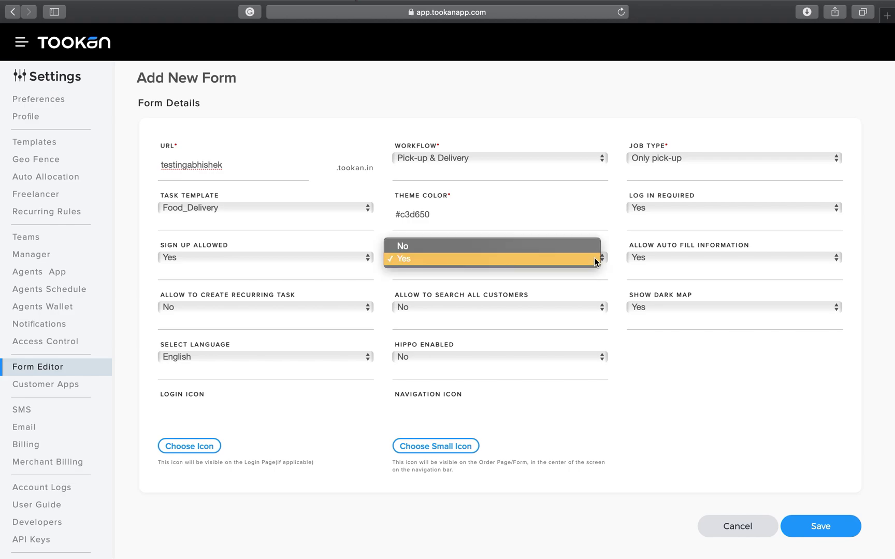
click(515, 248)
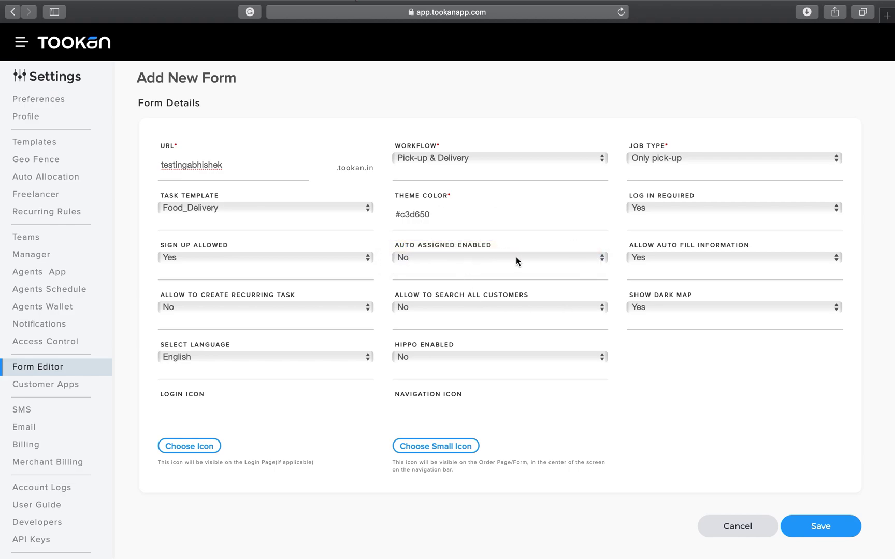
click(516, 256)
click(516, 270)
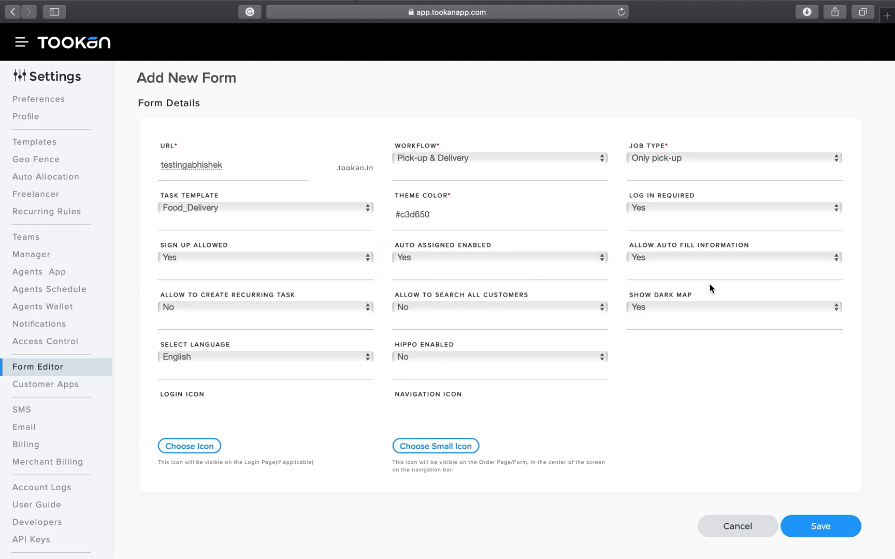
click(669, 262)
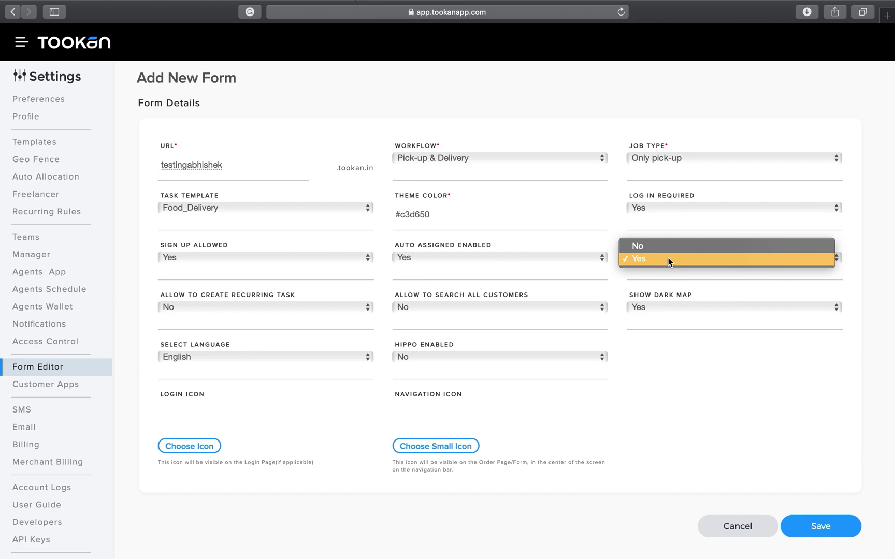
click(655, 259)
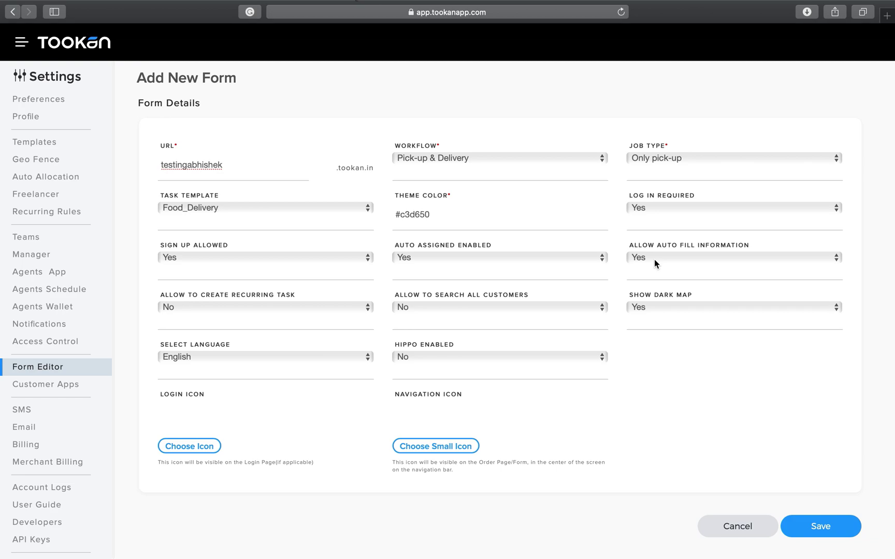
click(654, 264)
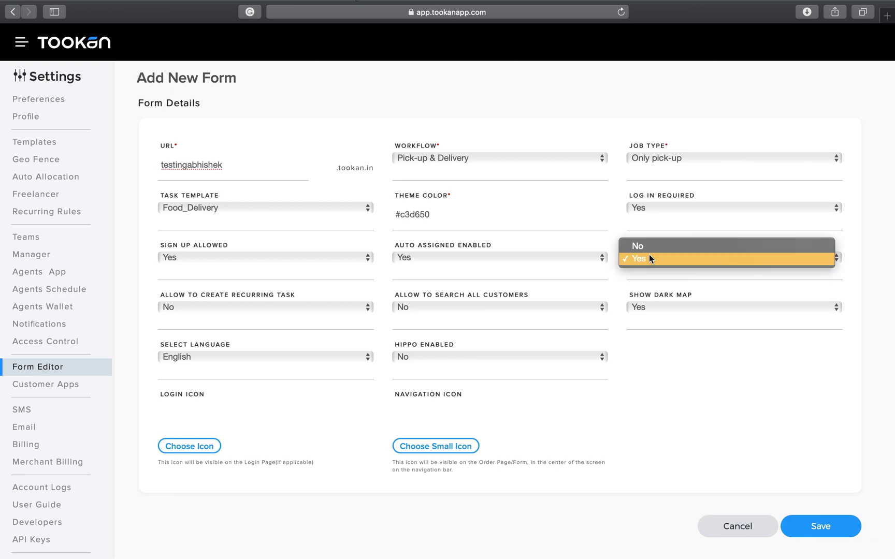
click(650, 259)
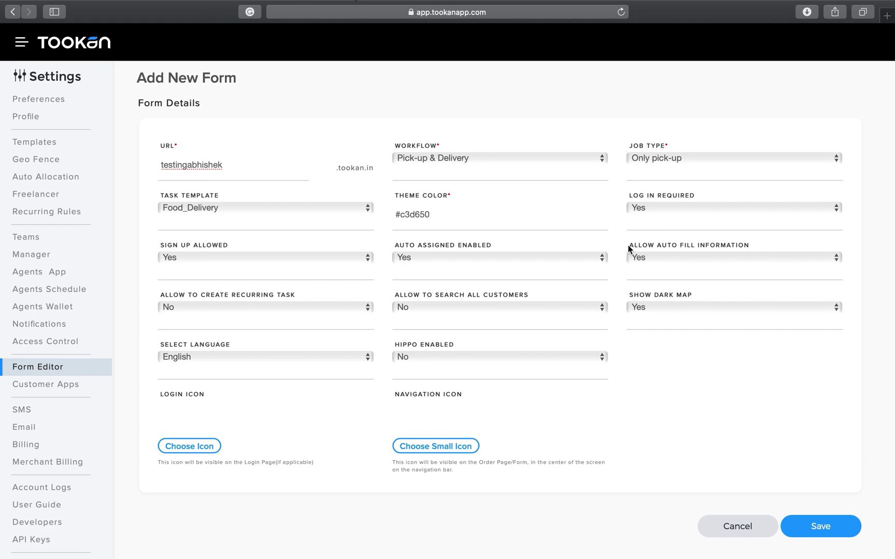
drag(628, 245, 748, 246)
click(748, 246)
Set Allow To Create Recurring Task and Allow To Search All Customers to Yes, keeping Show Dark Map Yes.
click(242, 306)
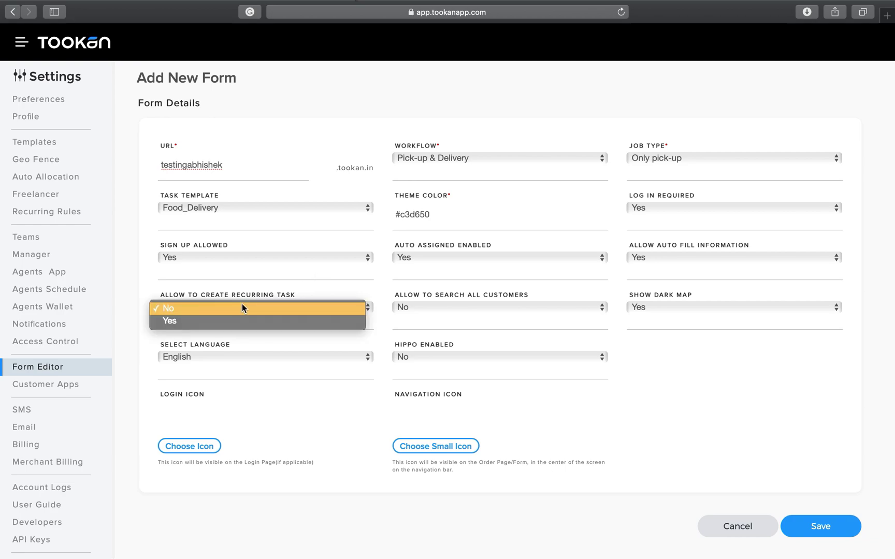
click(228, 318)
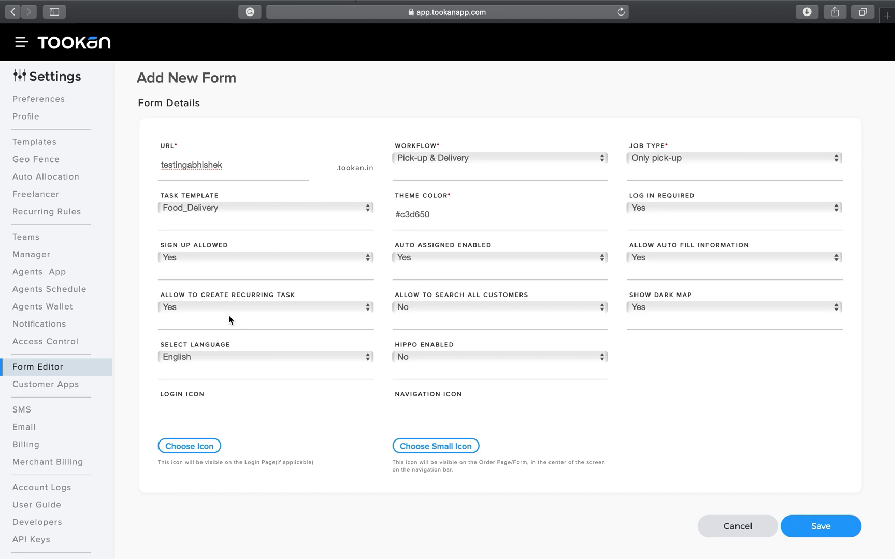
click(435, 305)
click(433, 321)
click(659, 307)
click(658, 309)
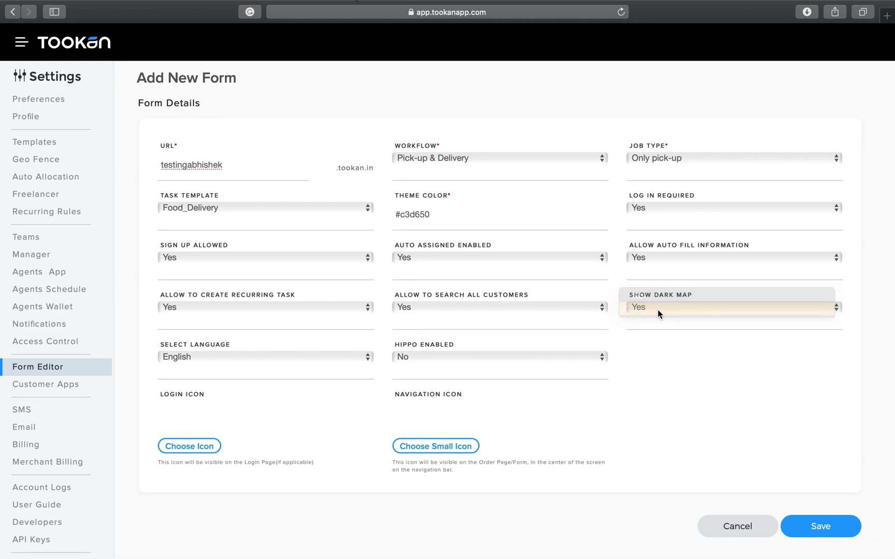
click(189, 360)
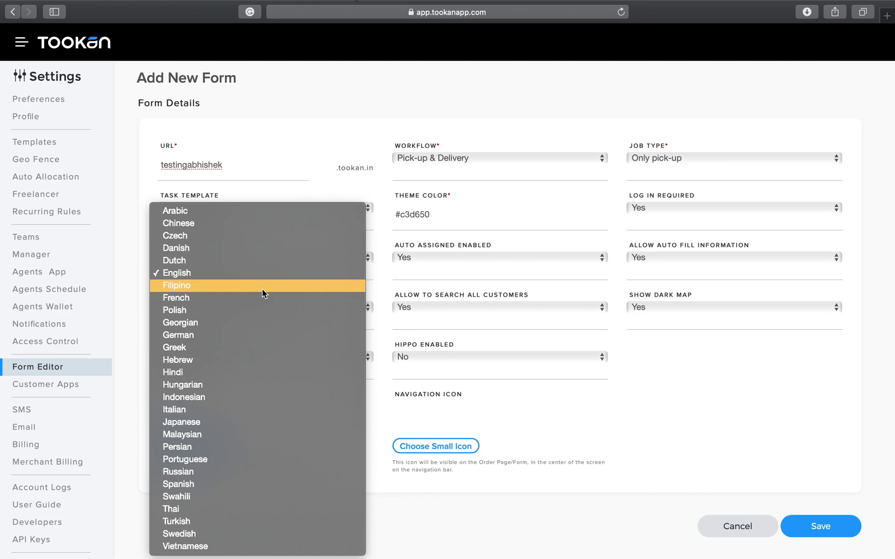
Keep English as the form language, set Hippo Enabled to Yes, and save the form.
click(608, 395)
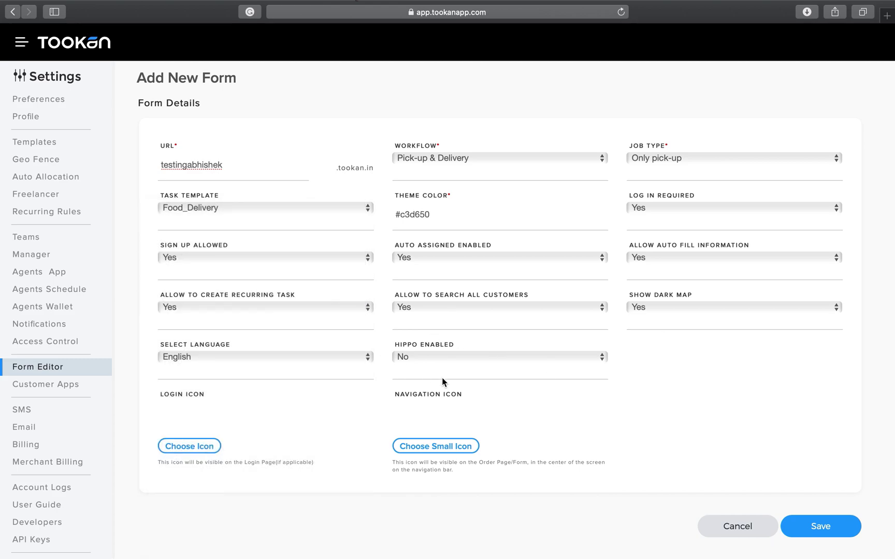
click(426, 357)
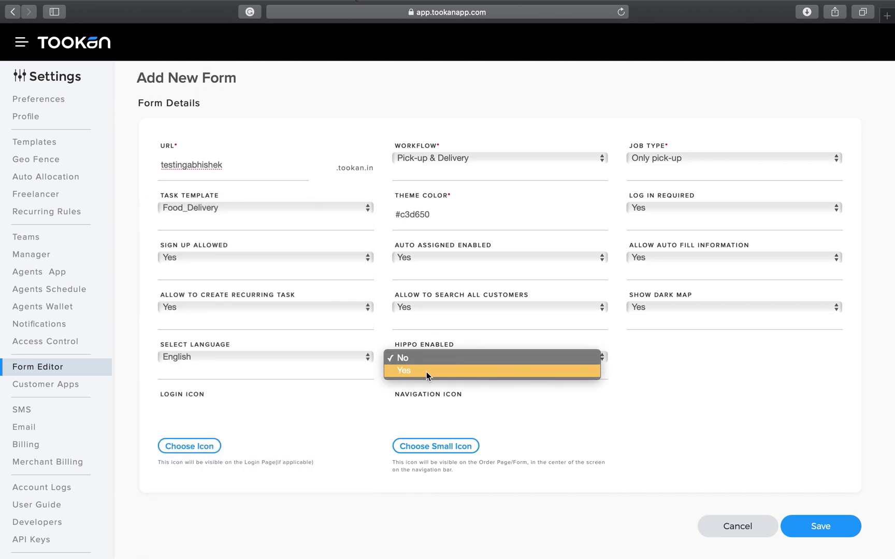
click(427, 372)
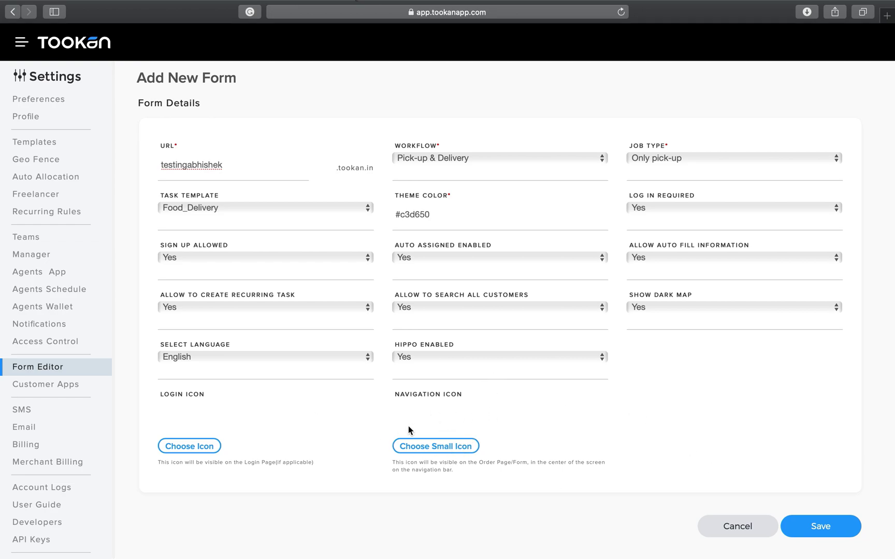
click(820, 537)
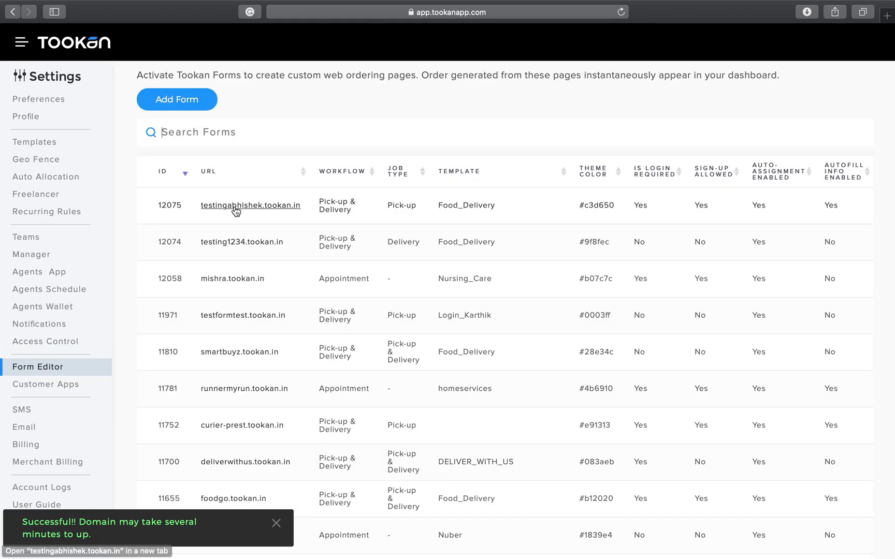
Open testingabhishek.tookan.in in a new tab, then go back to the forms list.
super+click(235, 206)
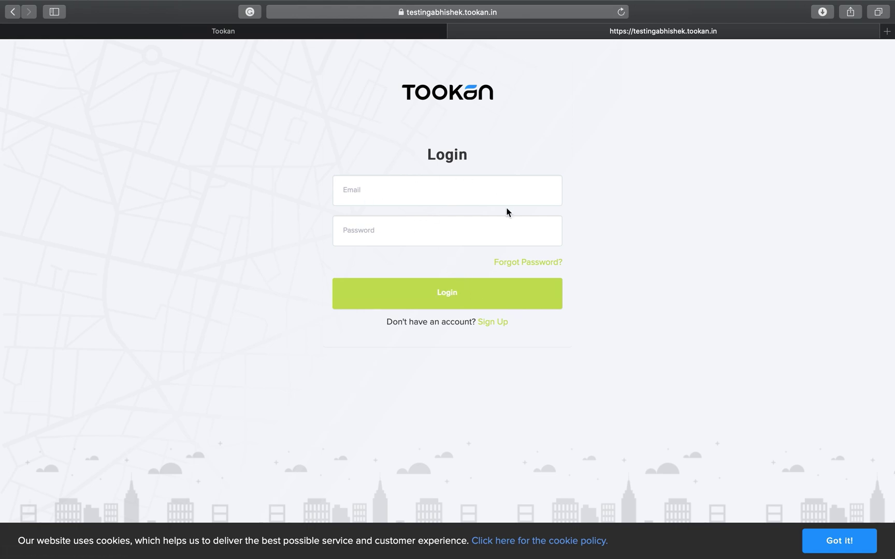
click(361, 33)
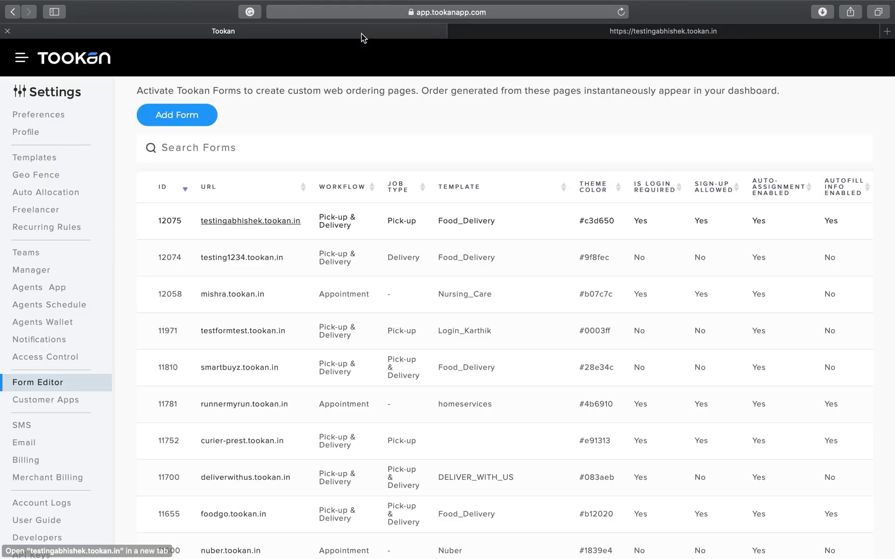
Open mishra.tookan.in in a new tab and sign in with the saved AutoFill login.
super+click(237, 293)
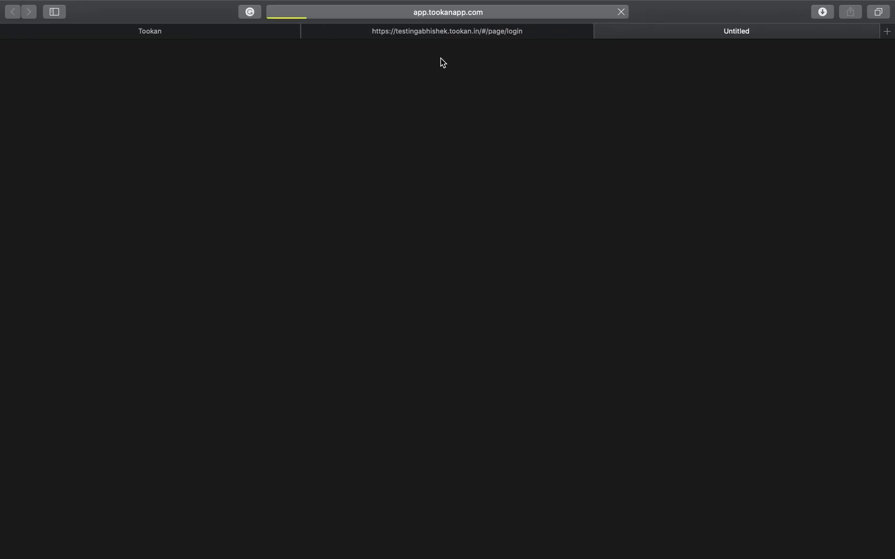
click(469, 33)
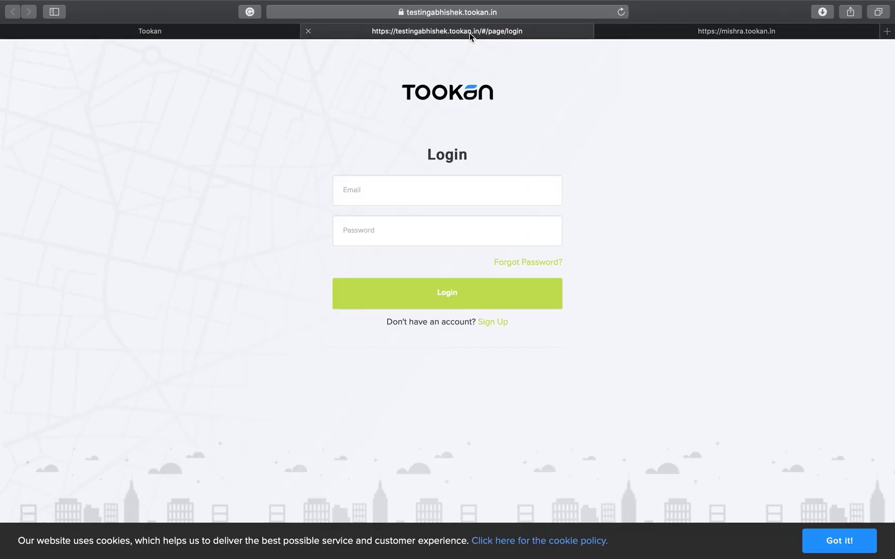
click(687, 26)
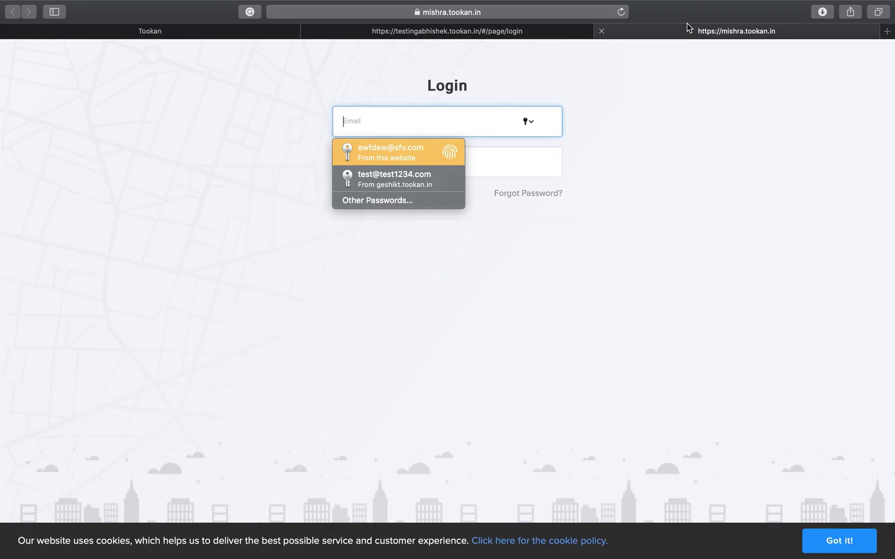
click(417, 156)
click(427, 303)
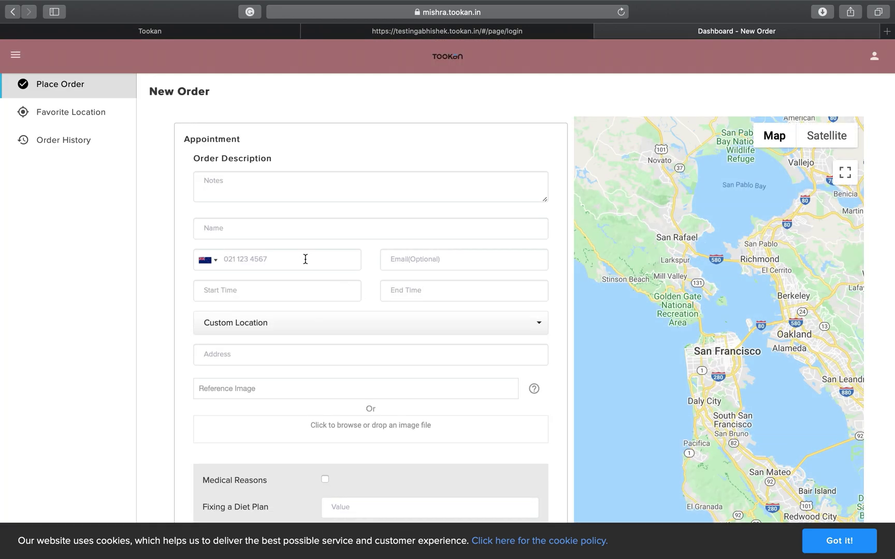
Scroll through the mishra New Order form, then switch to the testingabhishek login tab.
scroll(305, 259, down, 1)
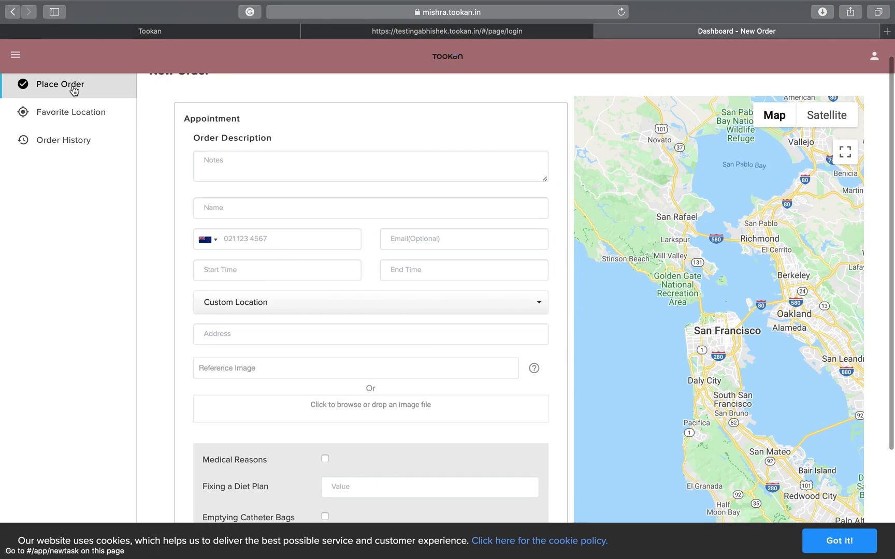
scroll(368, 197, down, 1)
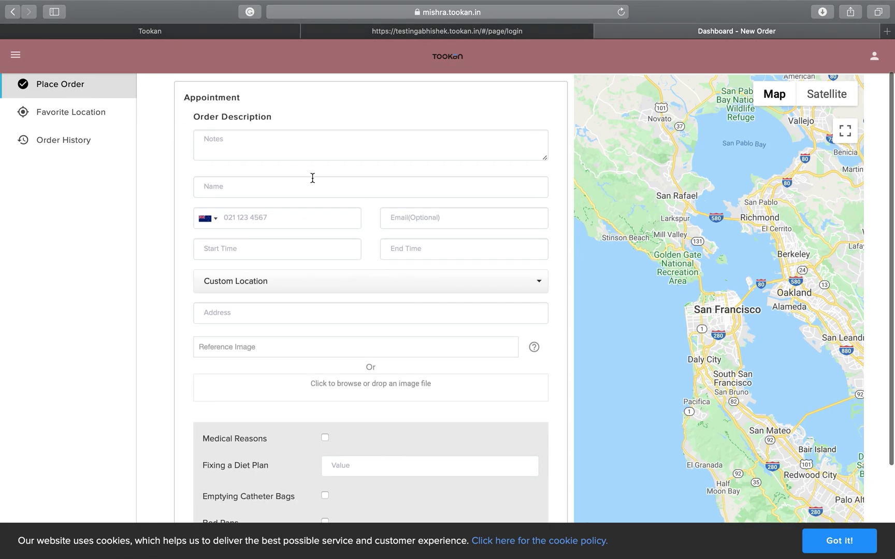
scroll(311, 178, down, 6)
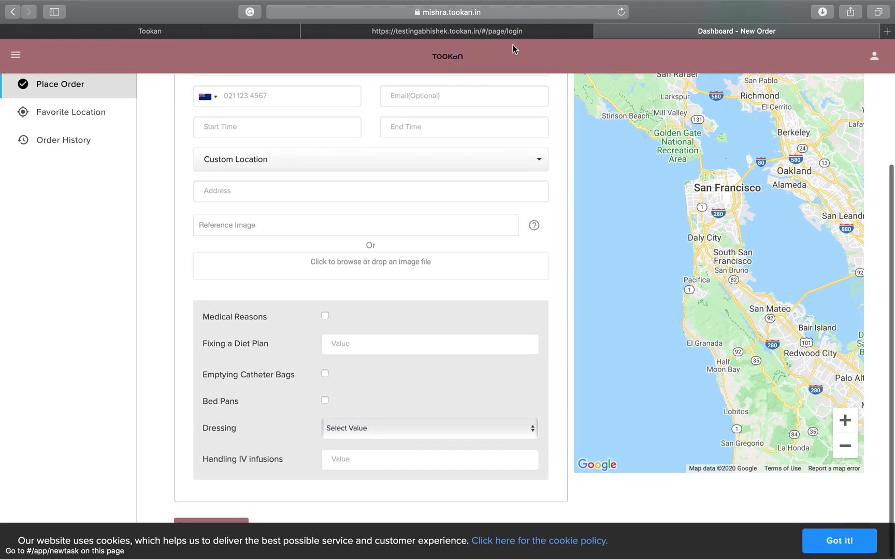
click(487, 32)
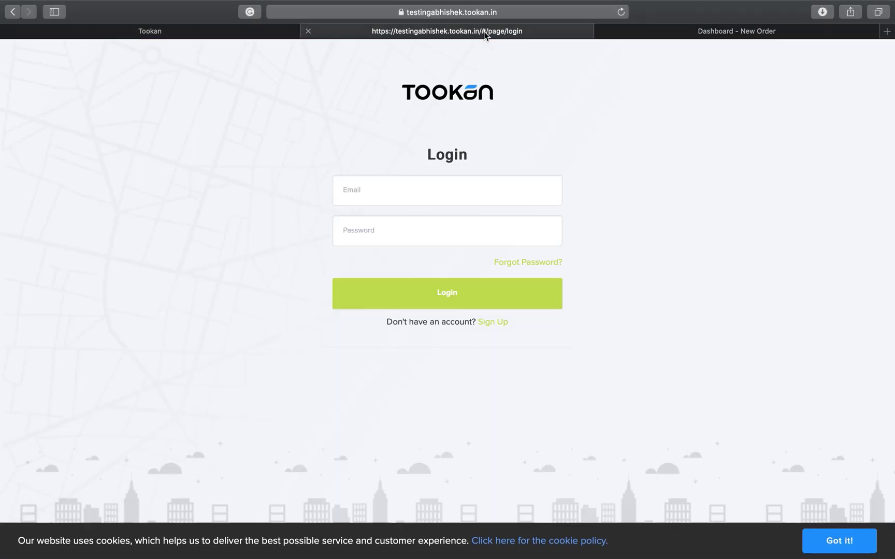
Sign up a new customer with a first name, e-mail and password, accepting the terms.
click(500, 322)
click(380, 152)
text(Tt)
key(Tab)
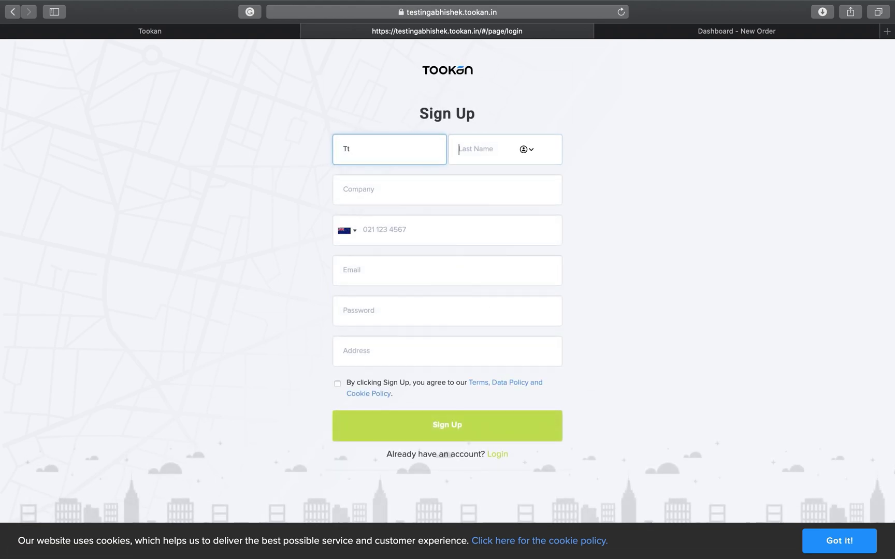
click(384, 278)
text(tt@tt.com)
click(398, 323)
text(t)
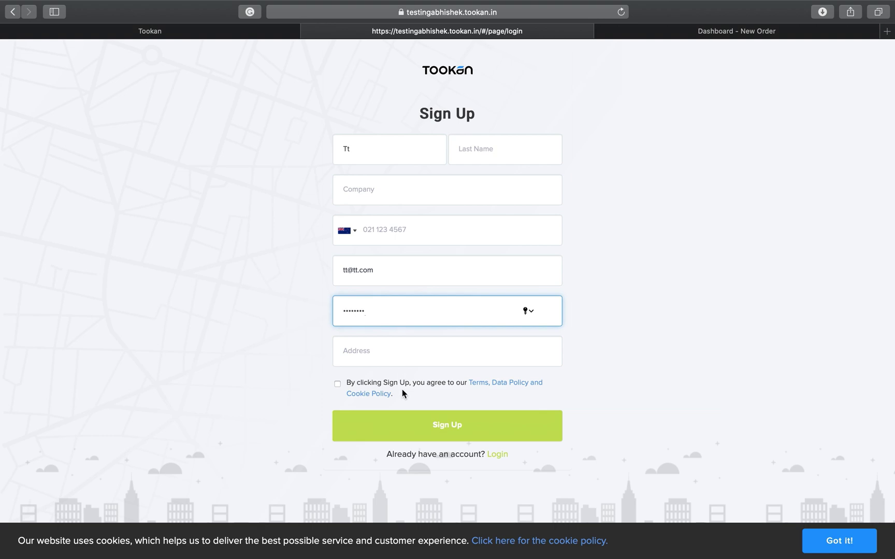
click(338, 385)
click(359, 420)
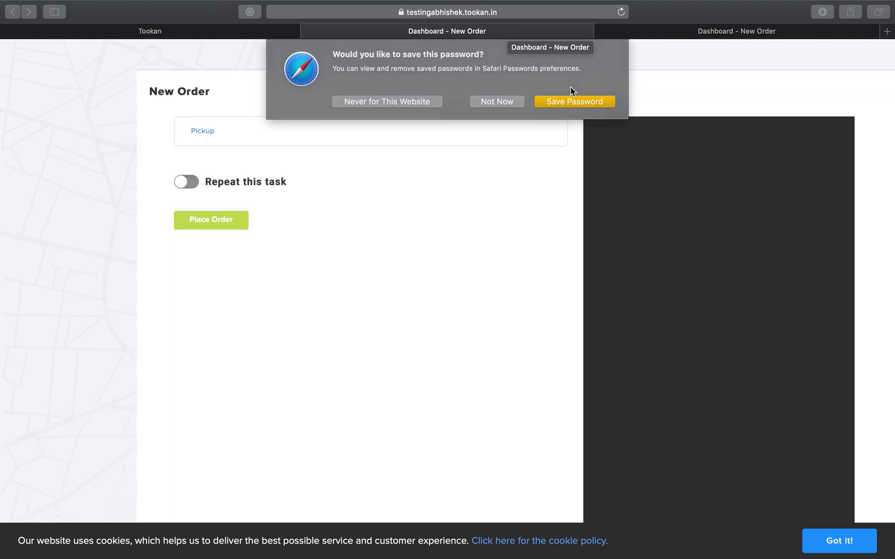
Dismiss the save-password prompt, expand the pickup details, and compare with the mishra order form.
click(568, 100)
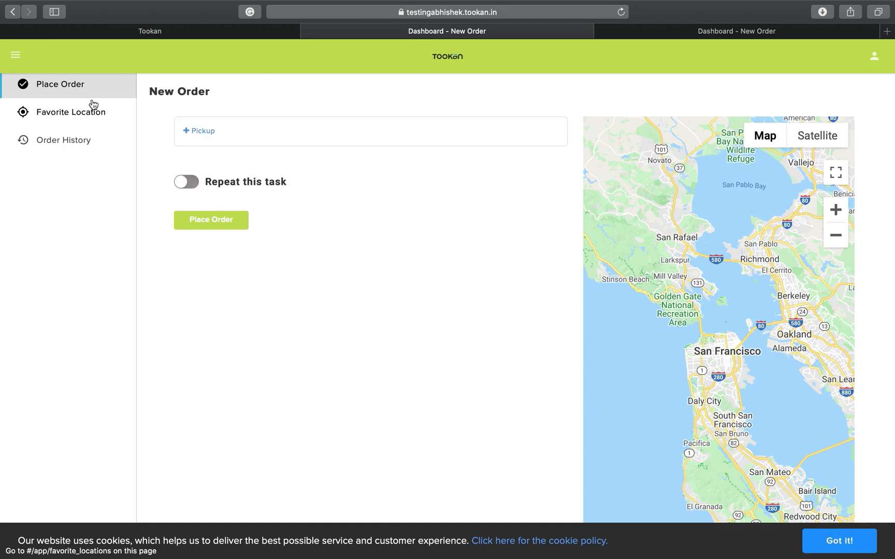
click(212, 142)
scroll(296, 434, down, 3)
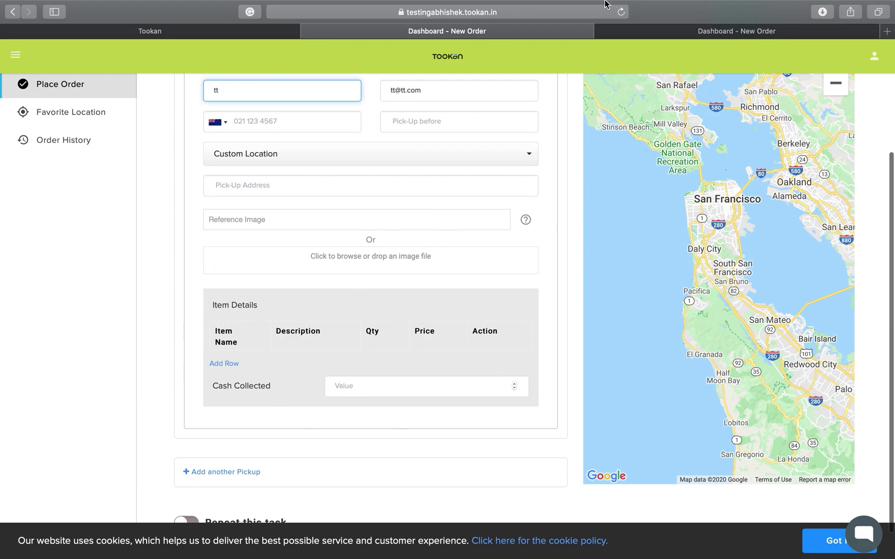
click(649, 35)
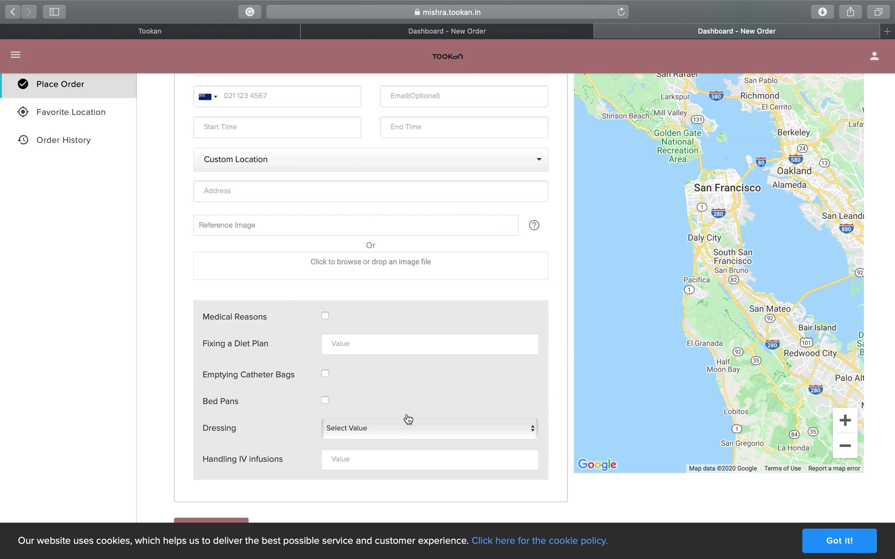
click(481, 36)
scroll(412, 345, down, 1)
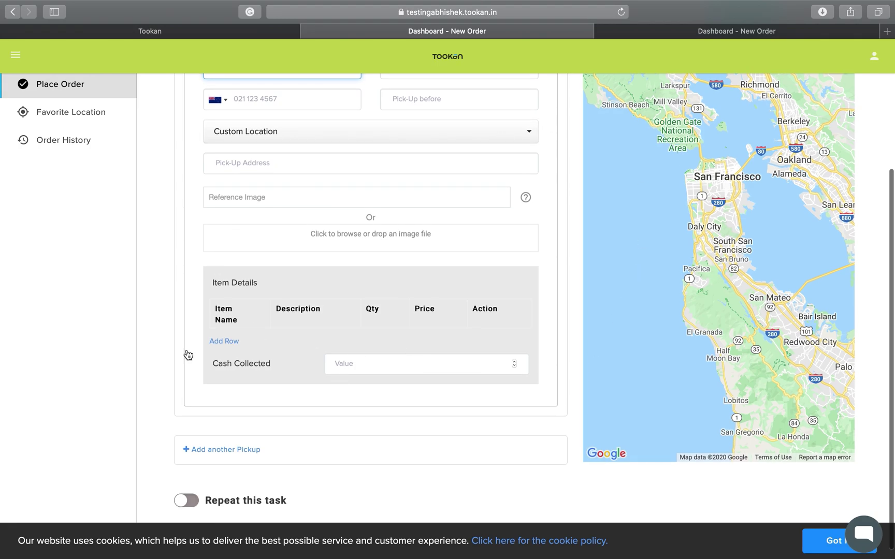
click(727, 32)
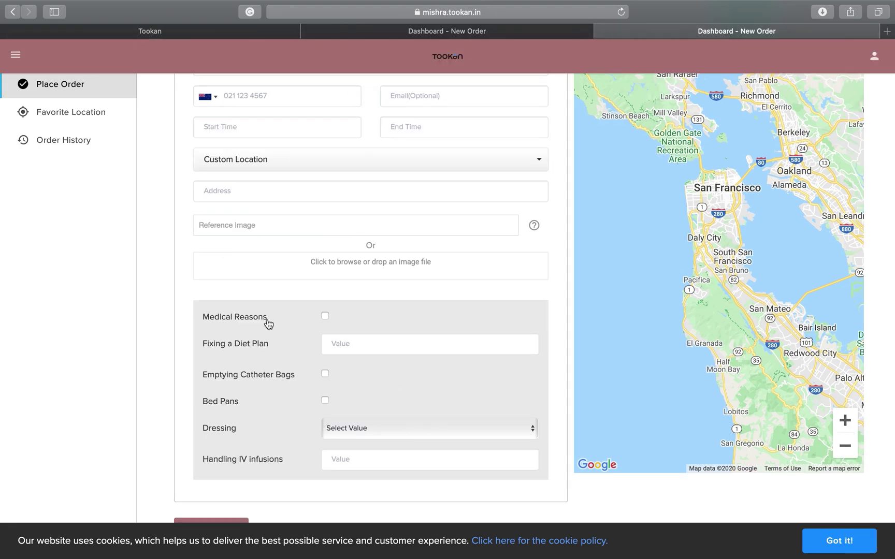
click(425, 29)
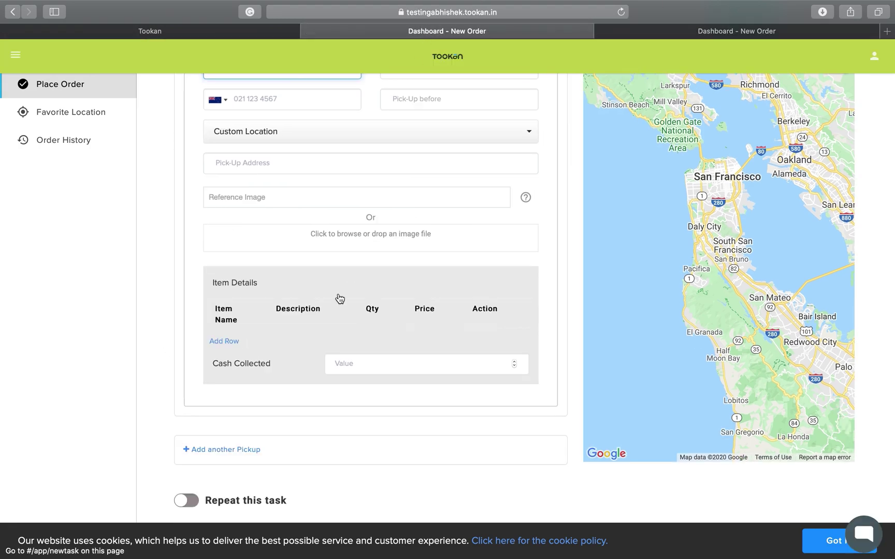
scroll(311, 301, down, 1)
Add and remove an empty item row, dismiss the cookie notice, and switch on Repeat this task.
click(223, 329)
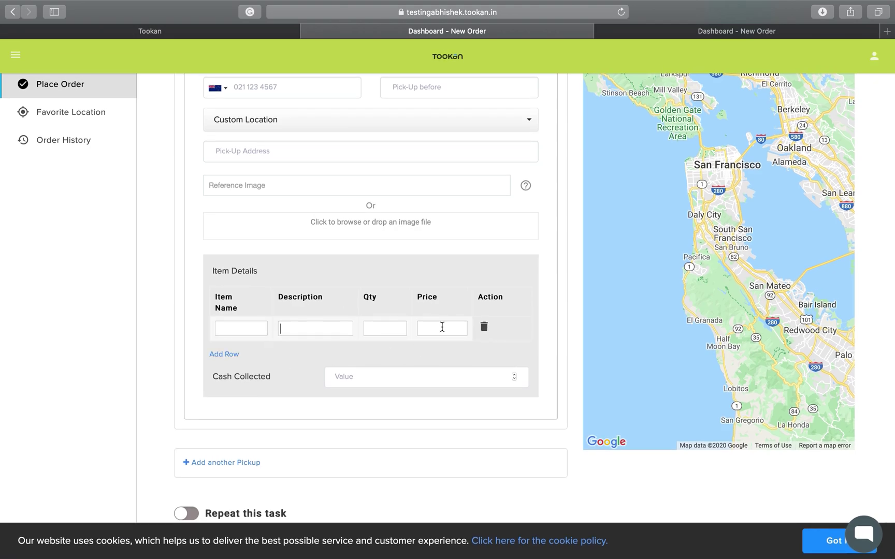
click(485, 330)
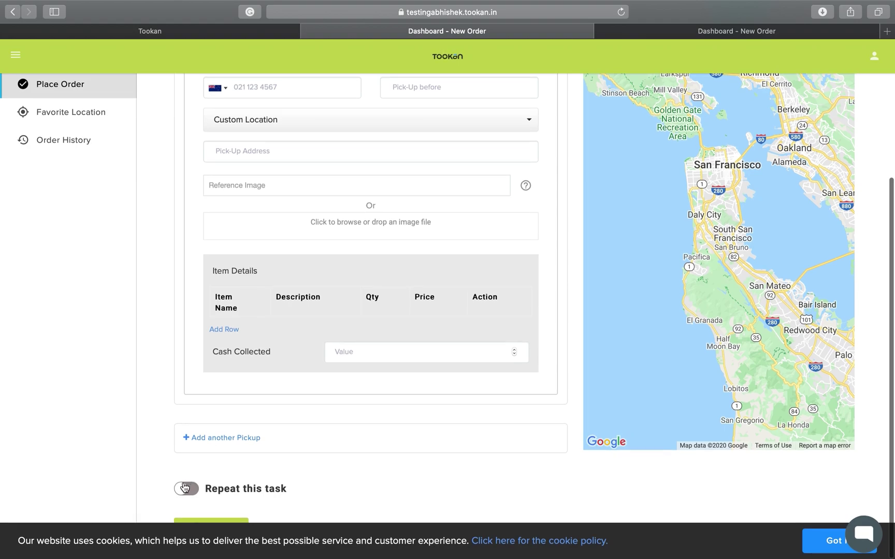
click(821, 550)
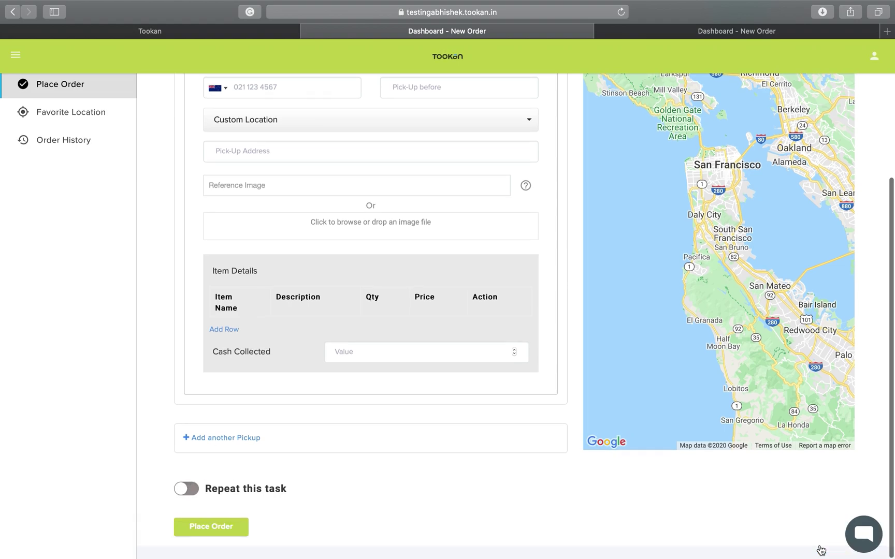
click(185, 490)
scroll(328, 450, down, 4)
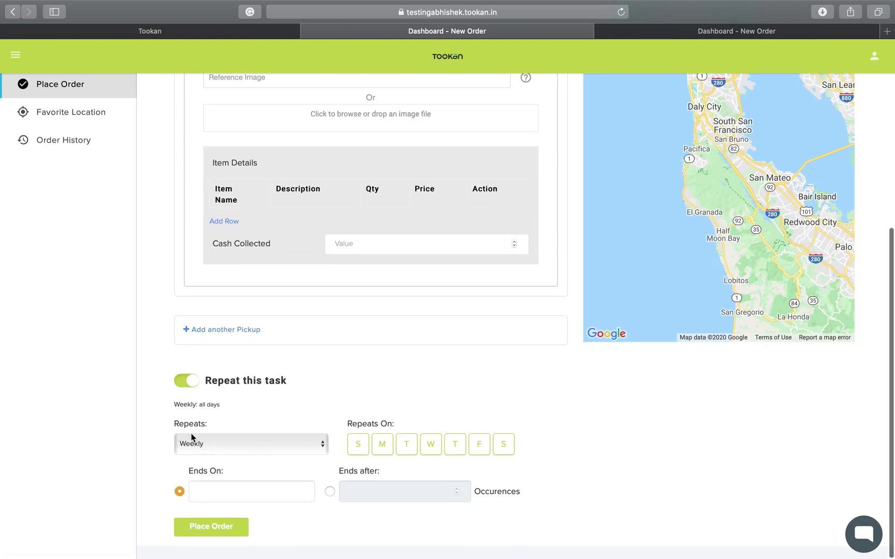
Turn off Repeat this task and set the pick-up address to Panchita's, 16th Street, San Francisco.
click(185, 386)
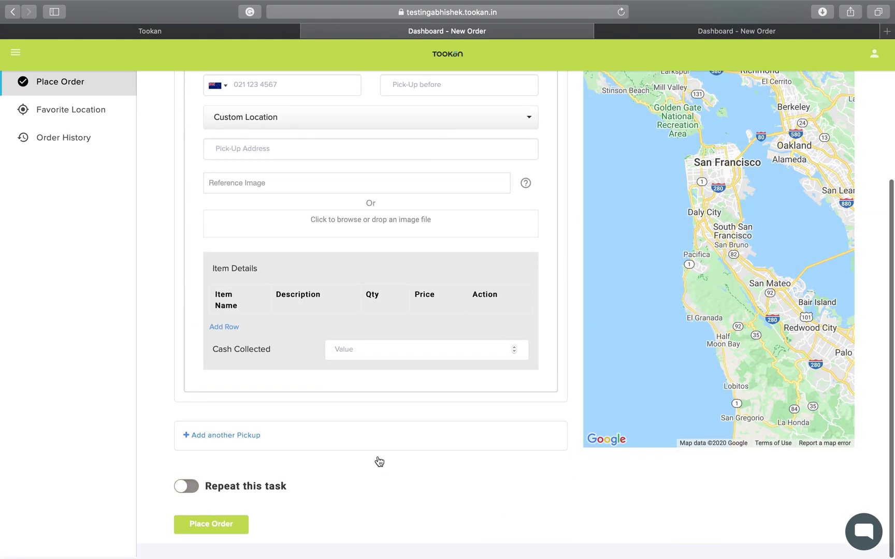
scroll(345, 335, up, 3)
scroll(345, 336, down, 2)
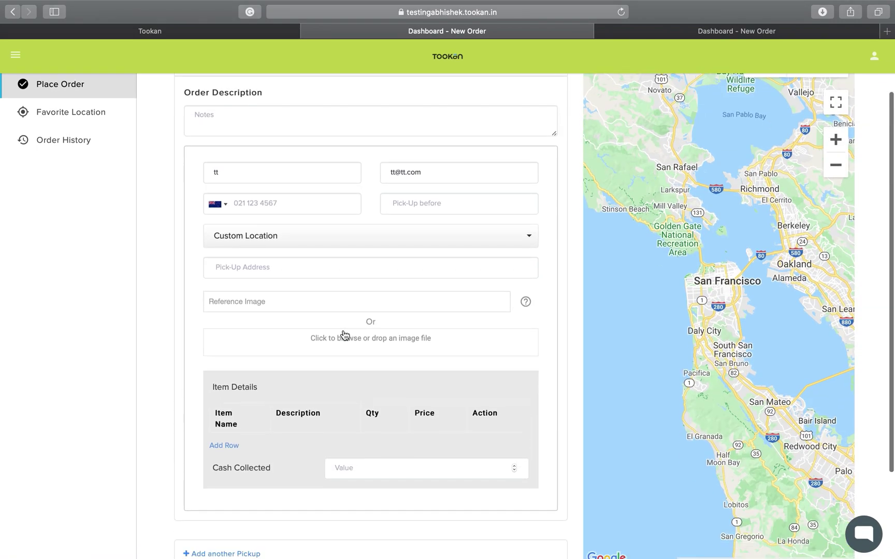
click(292, 280)
text(panchkula)
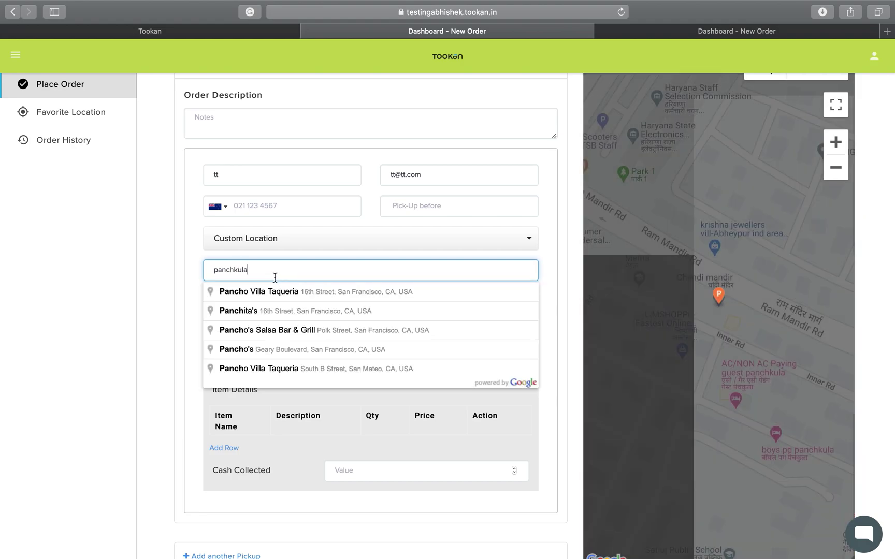
click(282, 306)
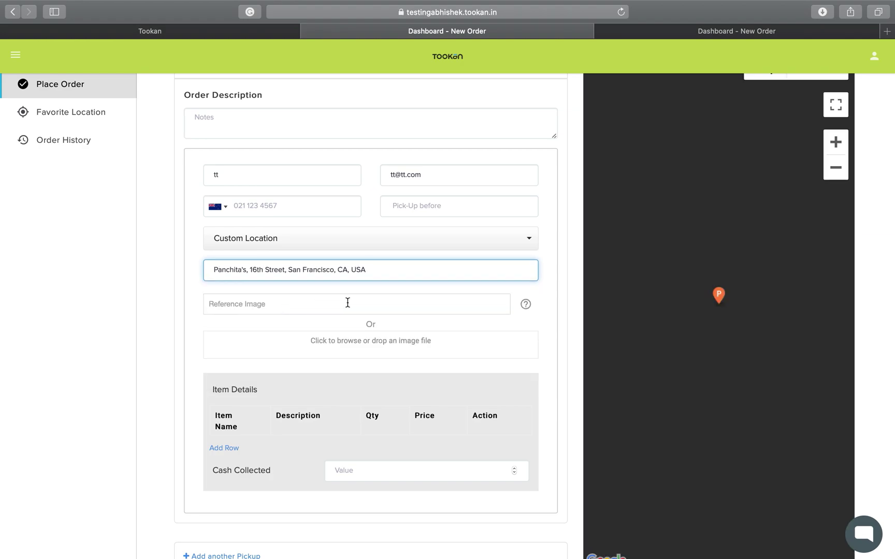
scroll(414, 360, down, 2)
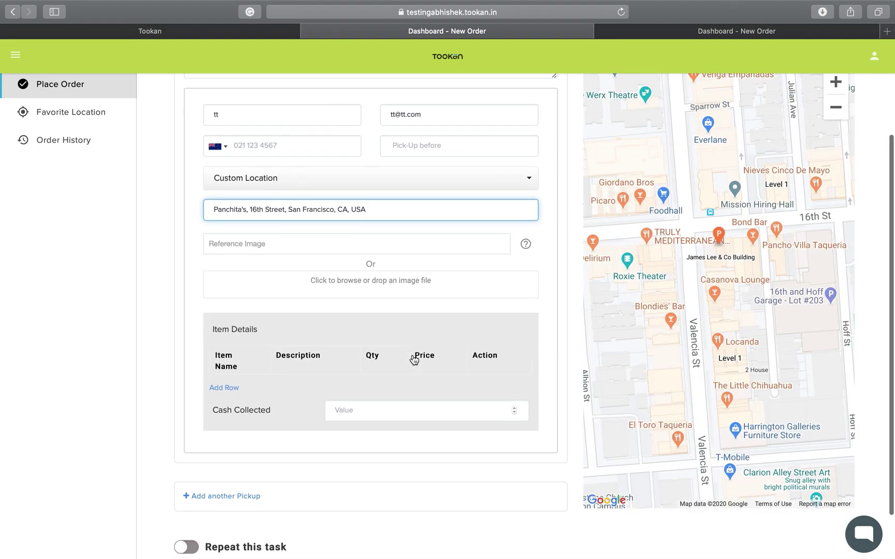
scroll(414, 360, up, 1)
click(413, 154)
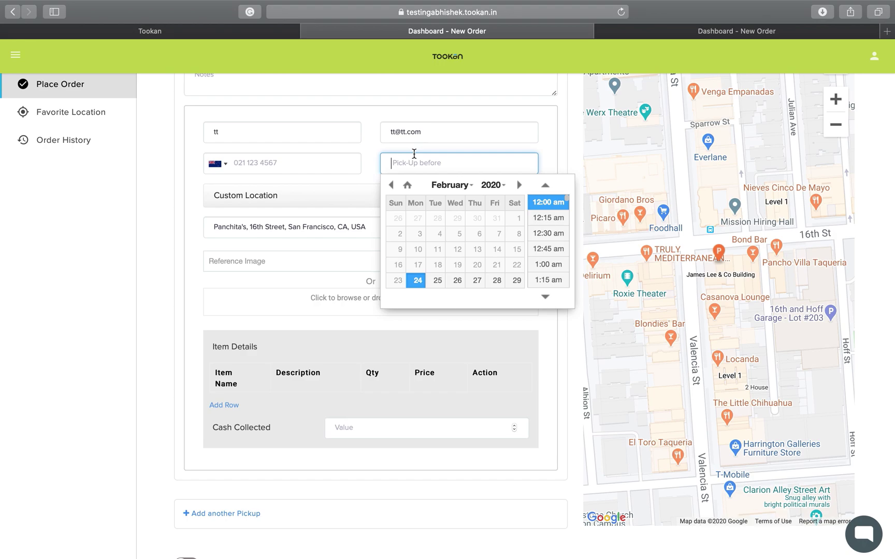
Try placing the order with pick-up-before times of 12:00 am, then 12:15 am.
scroll(537, 281, down, 5)
scroll(539, 283, up, 5)
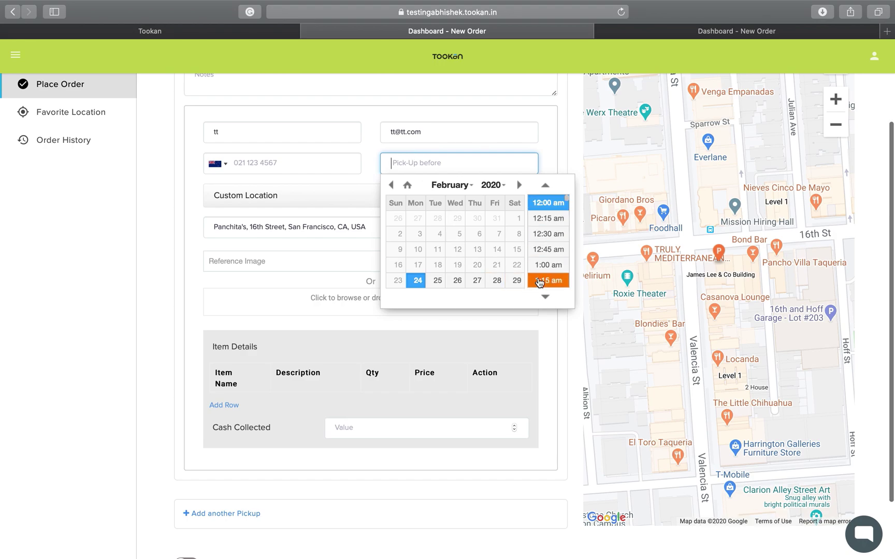
click(552, 141)
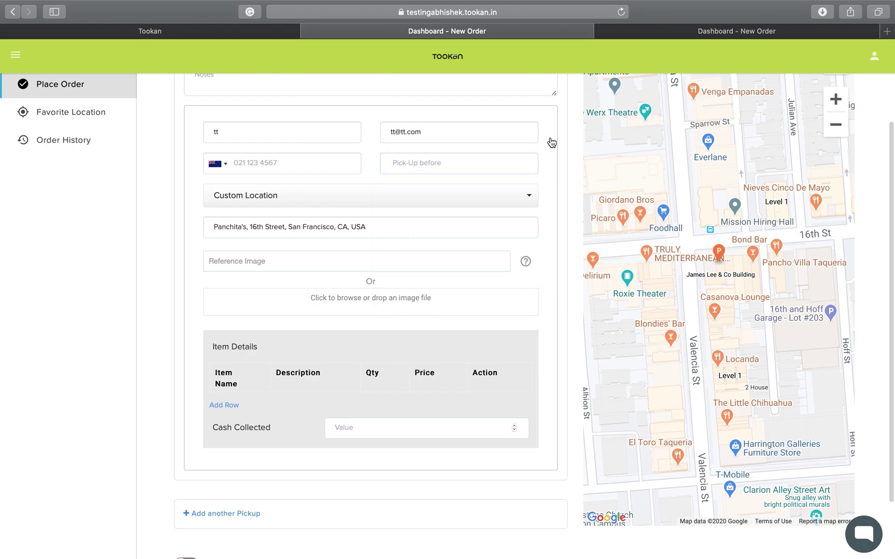
click(493, 156)
click(549, 203)
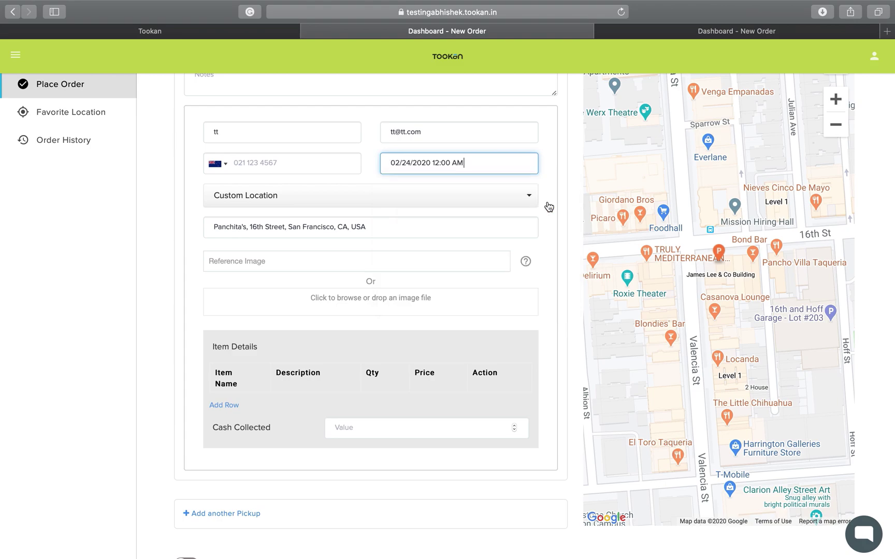
scroll(450, 406, down, 3)
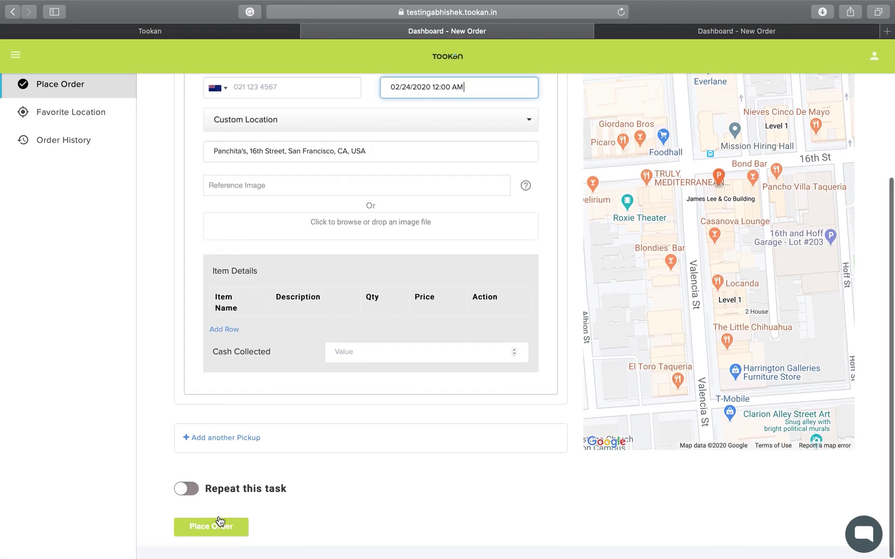
click(214, 527)
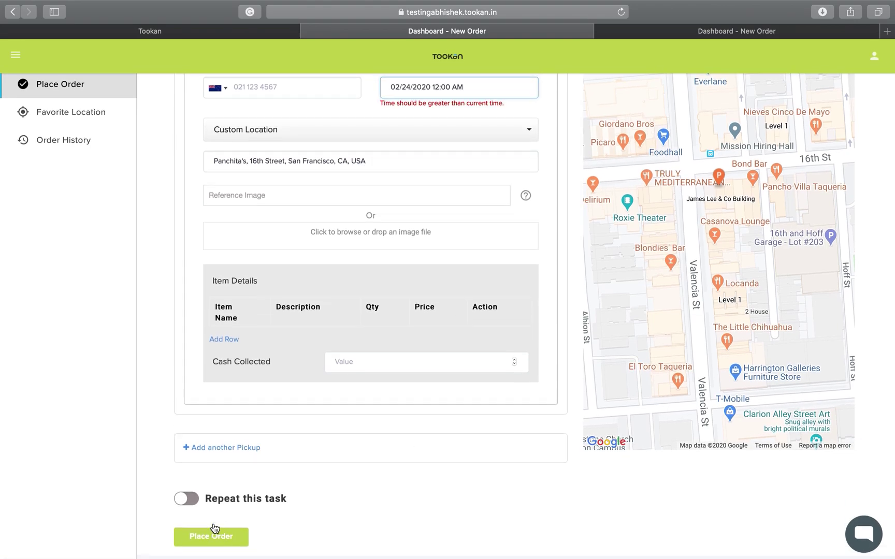
scroll(410, 106, up, 1)
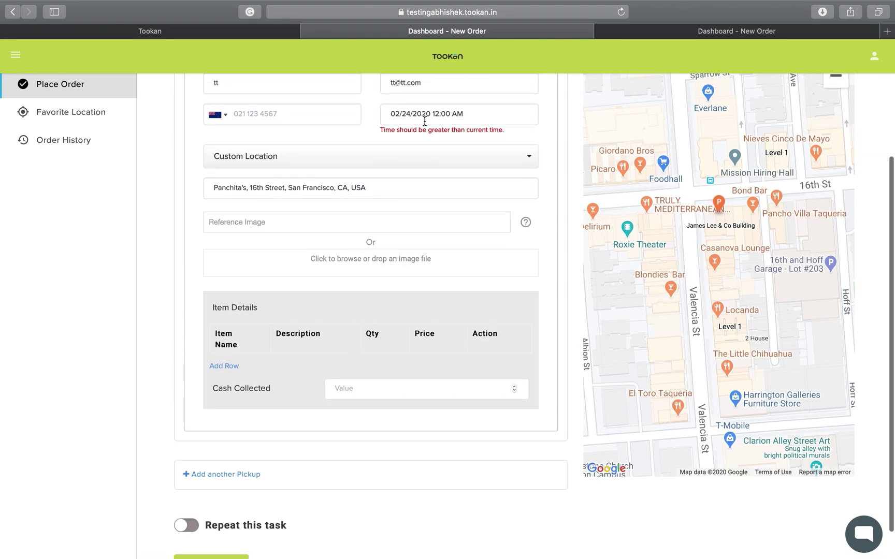
click(425, 121)
click(537, 169)
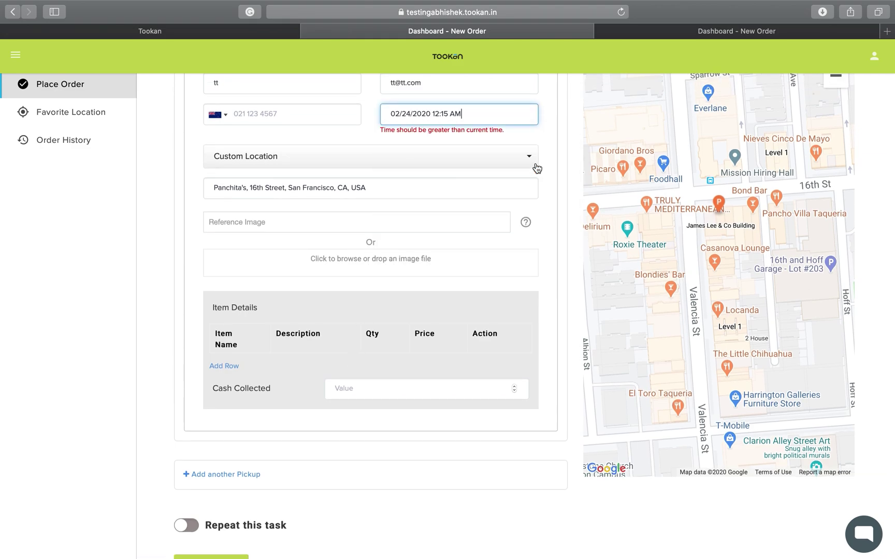
scroll(478, 300, down, 1)
click(240, 526)
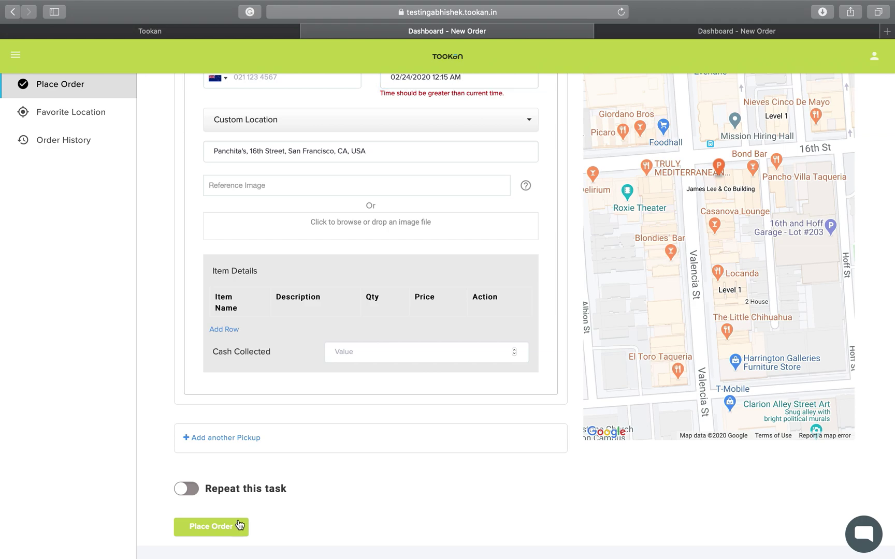
Set pick-up-before to February 25, 1:45 am, place the order, and view Order History.
scroll(379, 280, up, 2)
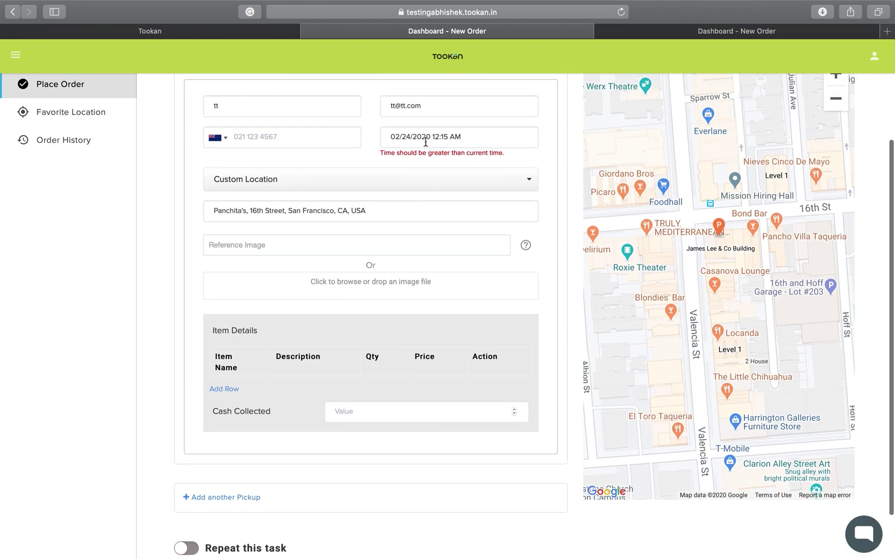
click(425, 139)
click(438, 254)
scroll(547, 201, up, 1)
scroll(548, 204, down, 5)
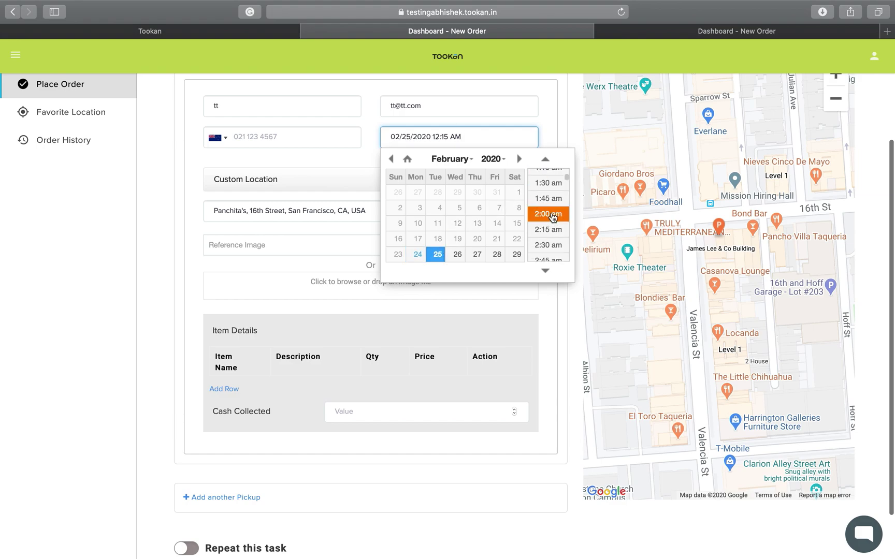
click(550, 206)
scroll(339, 342, down, 2)
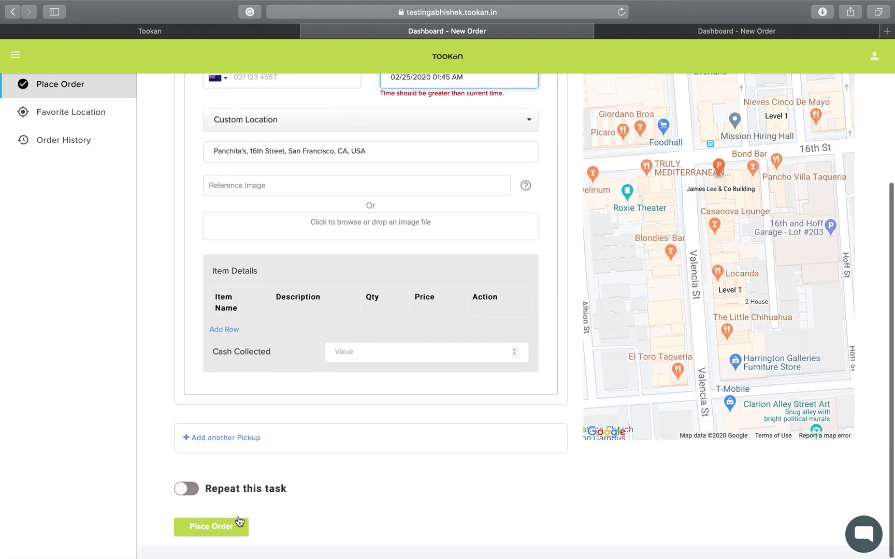
click(234, 532)
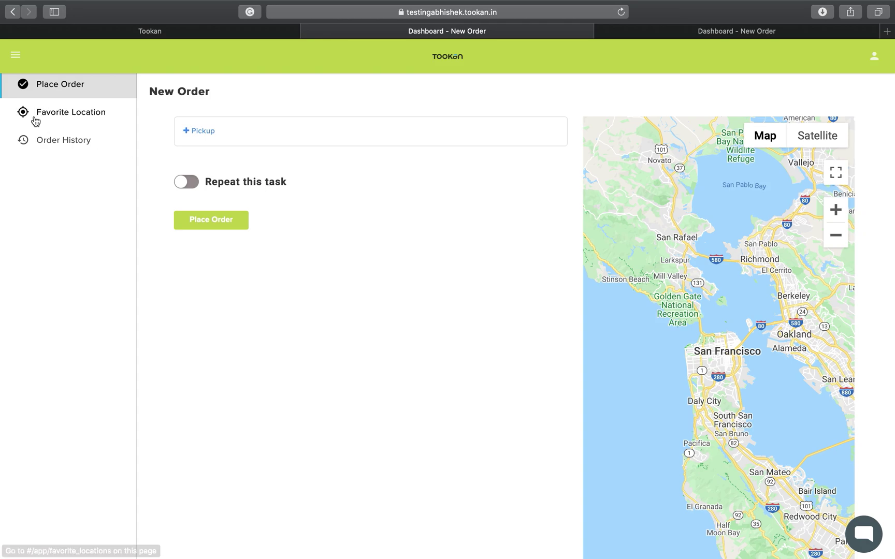
click(65, 143)
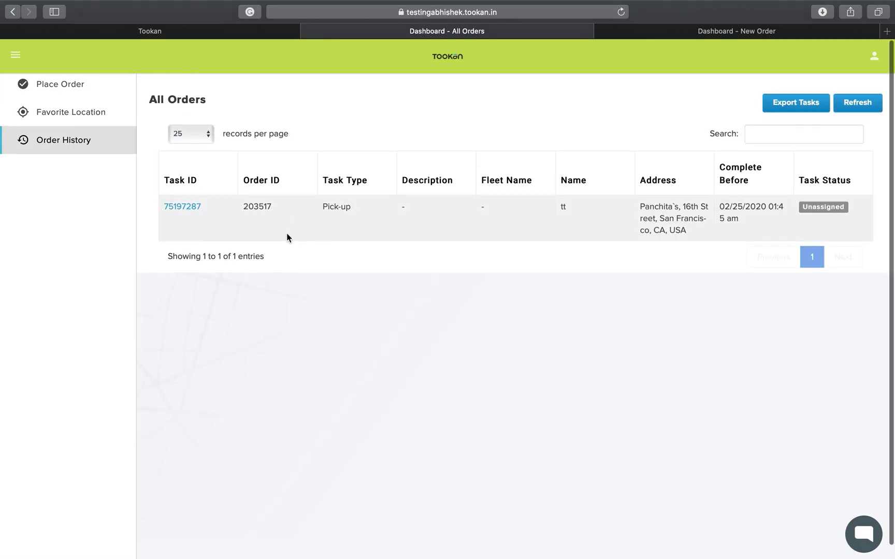
scroll(287, 233, down, 1)
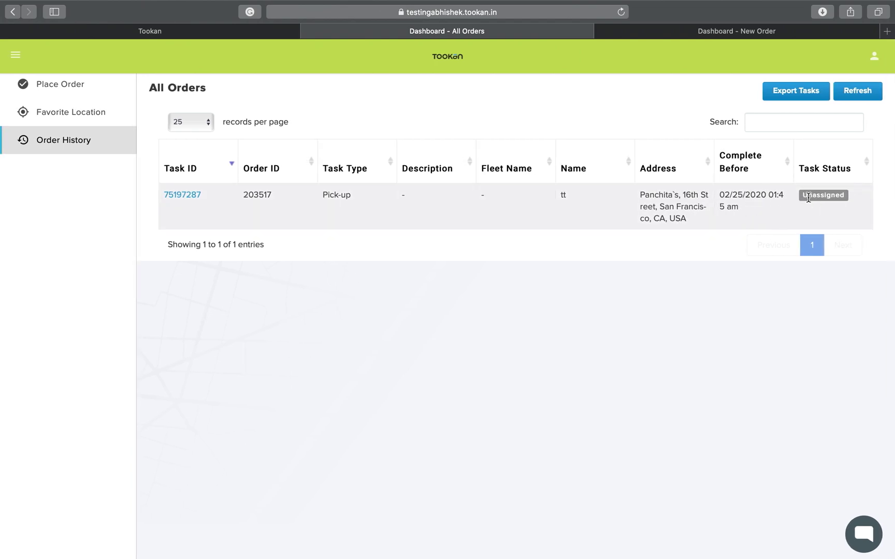
click(78, 110)
scroll(273, 210, down, 1)
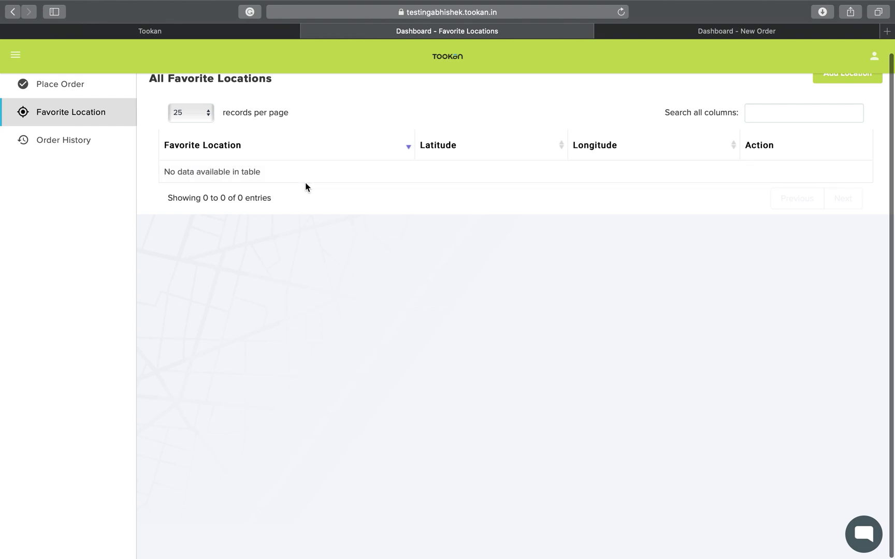
scroll(223, 171, up, 1)
click(53, 89)
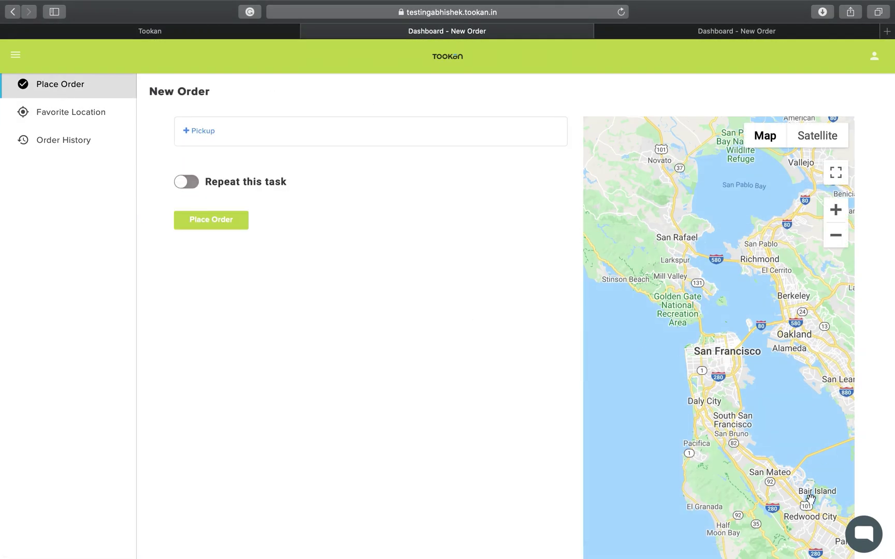
Send the company the chat message 'I want to canxel the order'.
click(875, 536)
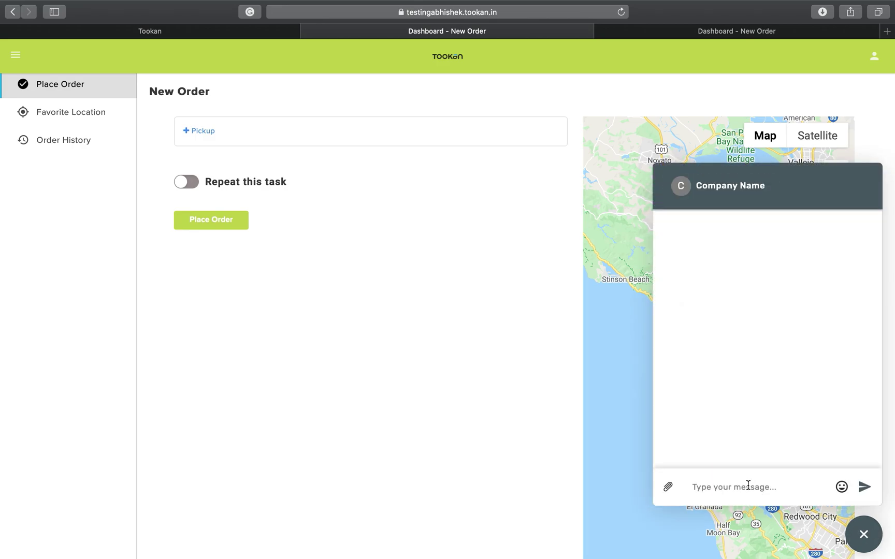
text(I want to ca)
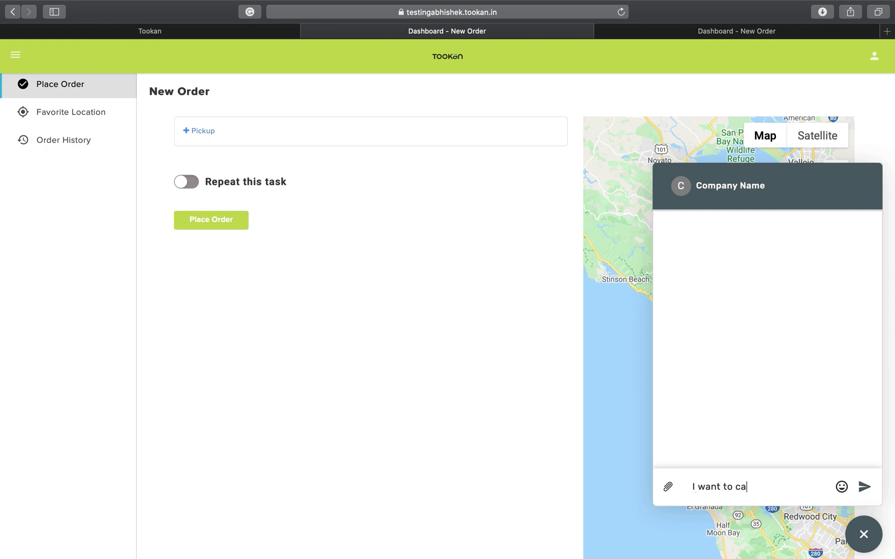
text(nxel the order)
key(Return)
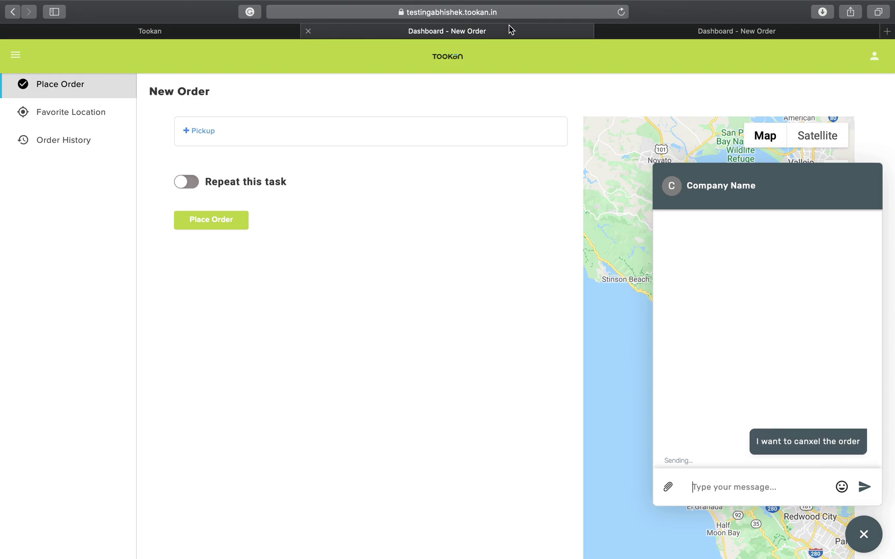
click(125, 30)
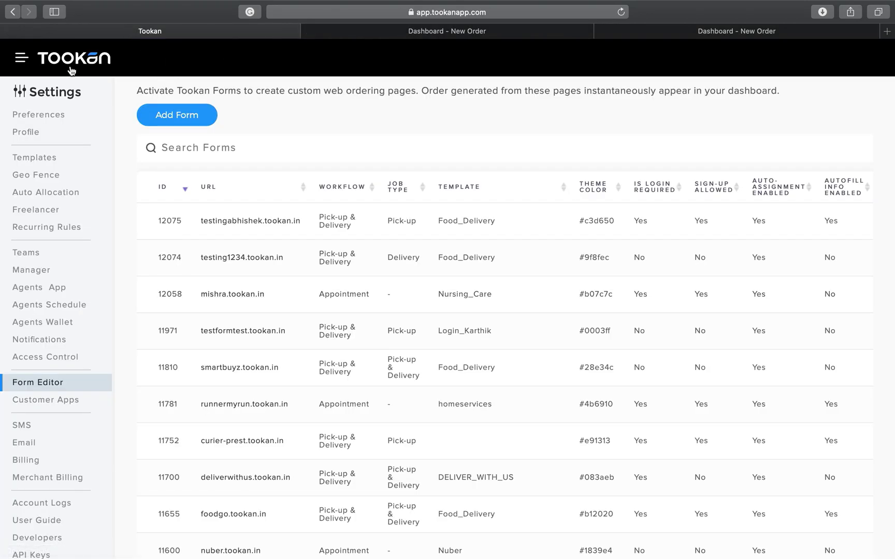
Open Hippo Chat in a new tab from the Tookan side menu.
click(20, 60)
click(78, 114)
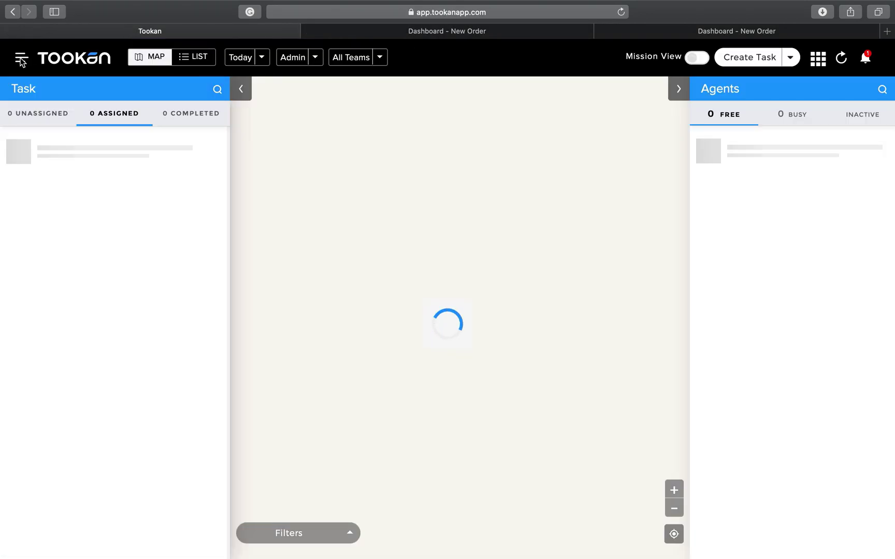
click(21, 58)
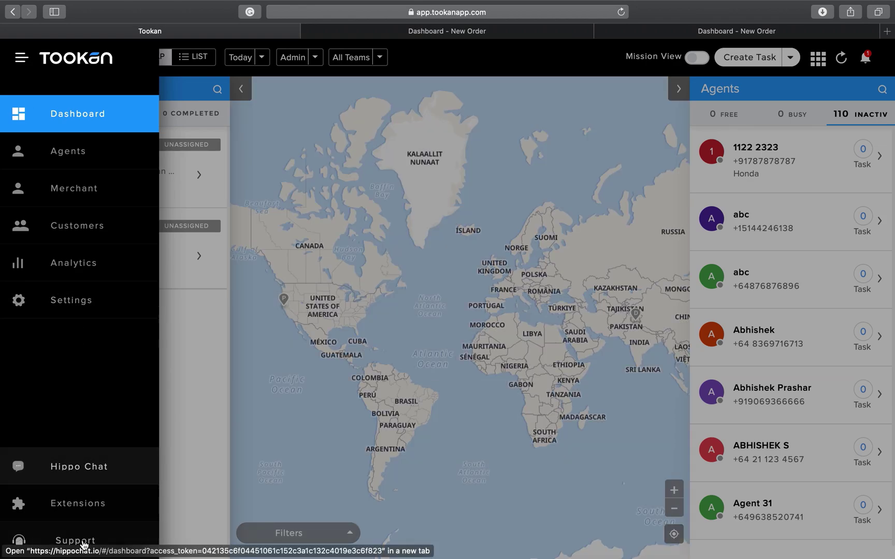
click(83, 469)
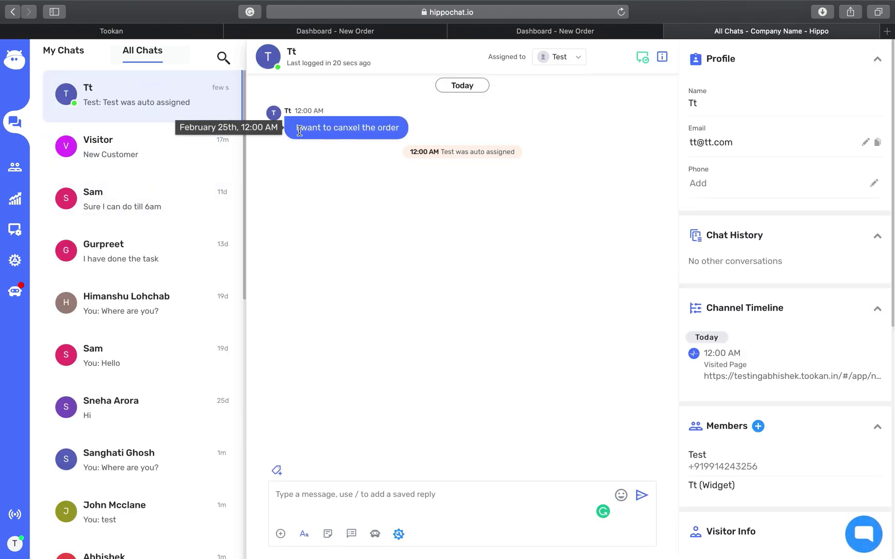
Reply 'ok' to the customer's cancellation message and check it on the order page's chat.
drag(300, 130, 431, 131)
click(426, 495)
text(ok)
key(Return)
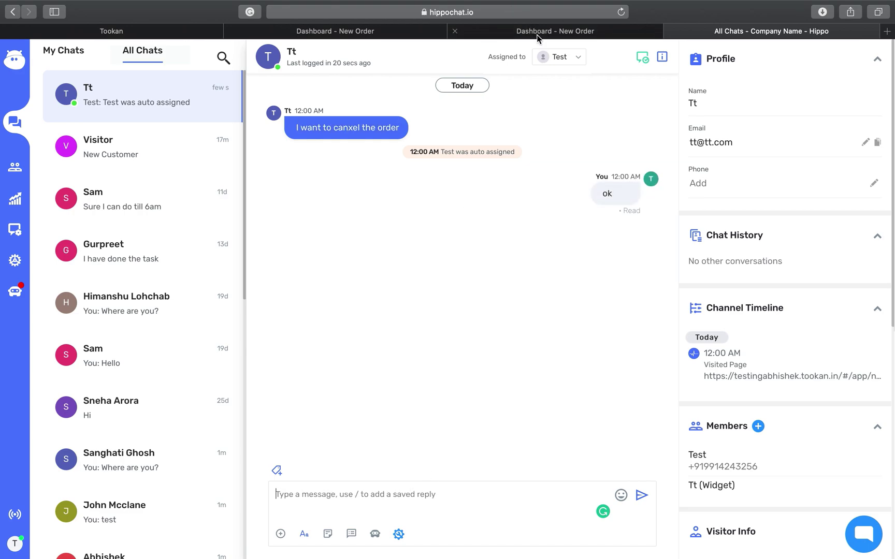
click(537, 32)
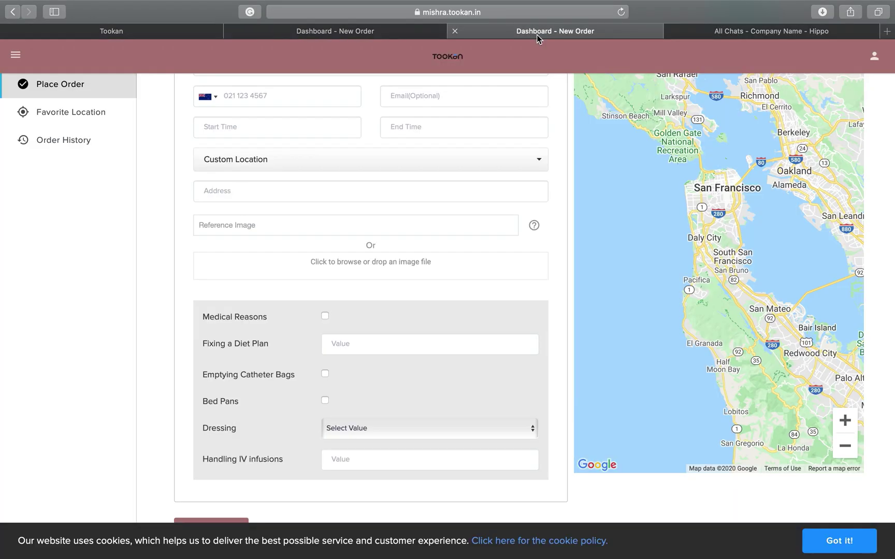
click(371, 32)
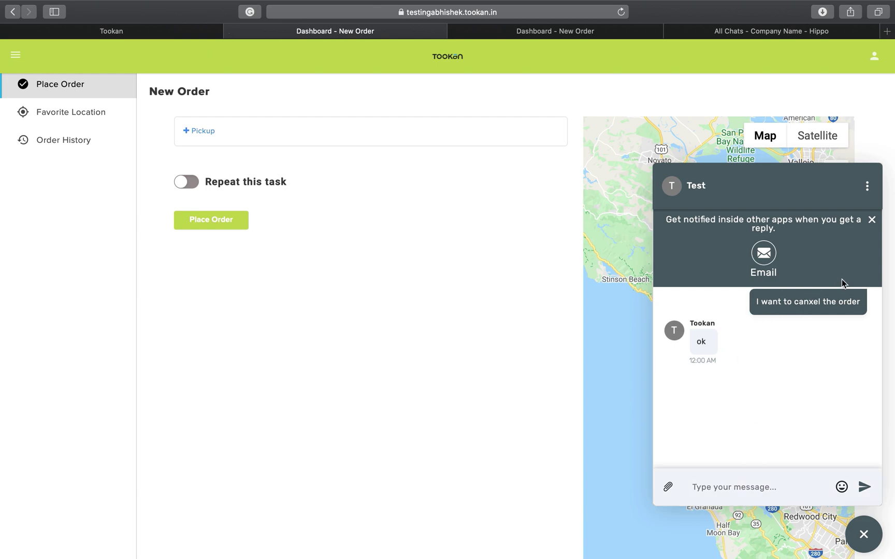
click(870, 219)
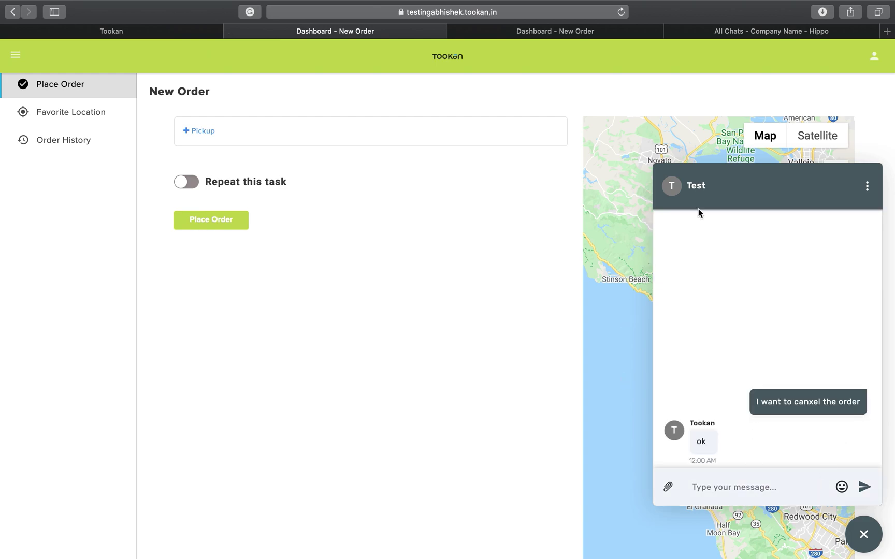